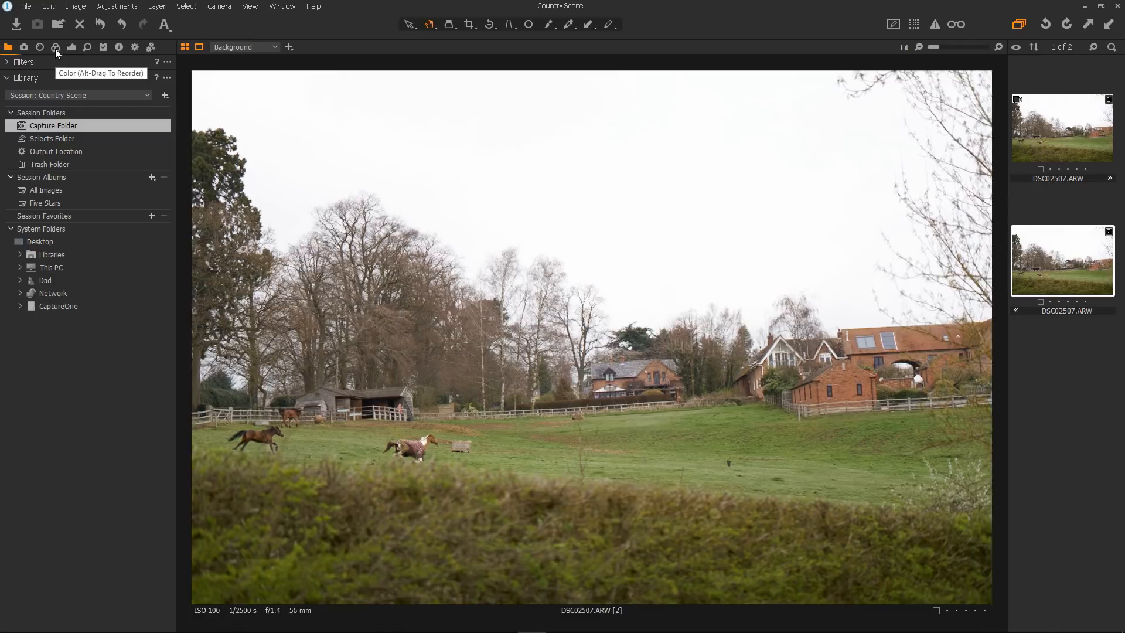
Set the base curve to Linear Response and sample the white balance from the cloudy sky beside the bare branches.
left_click(55, 48)
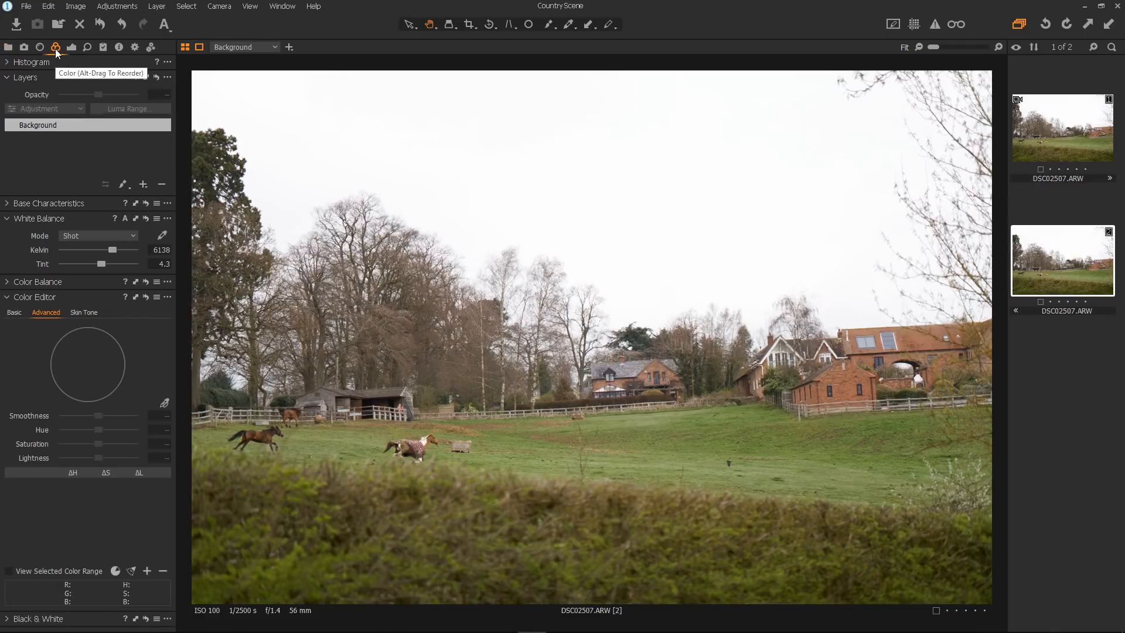
left_click(66, 205)
left_click(72, 233)
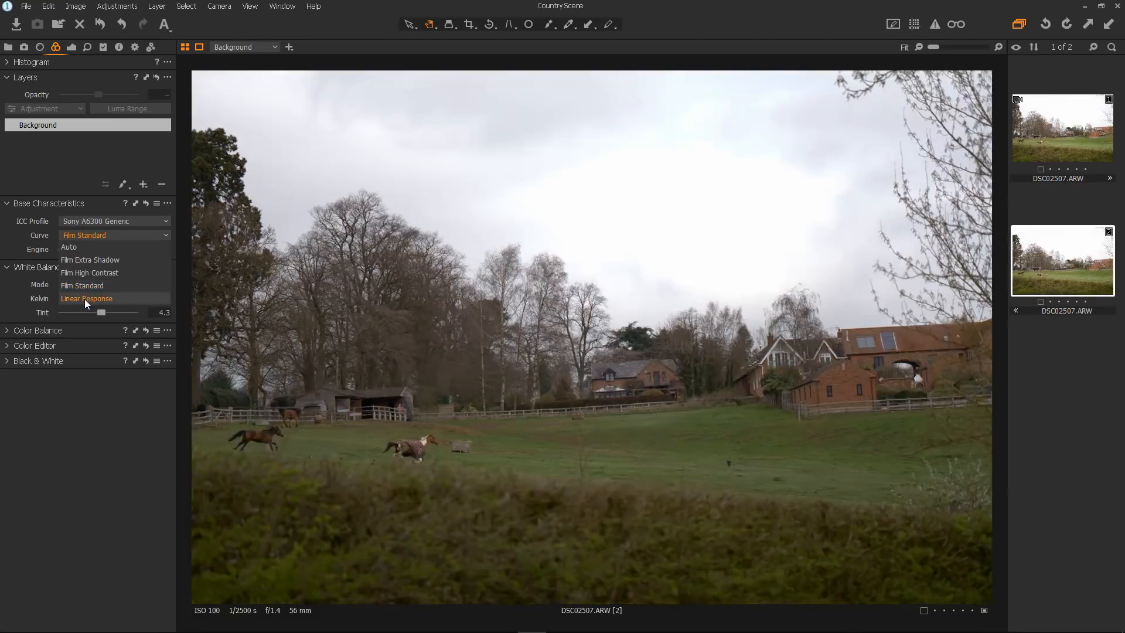
left_click(84, 298)
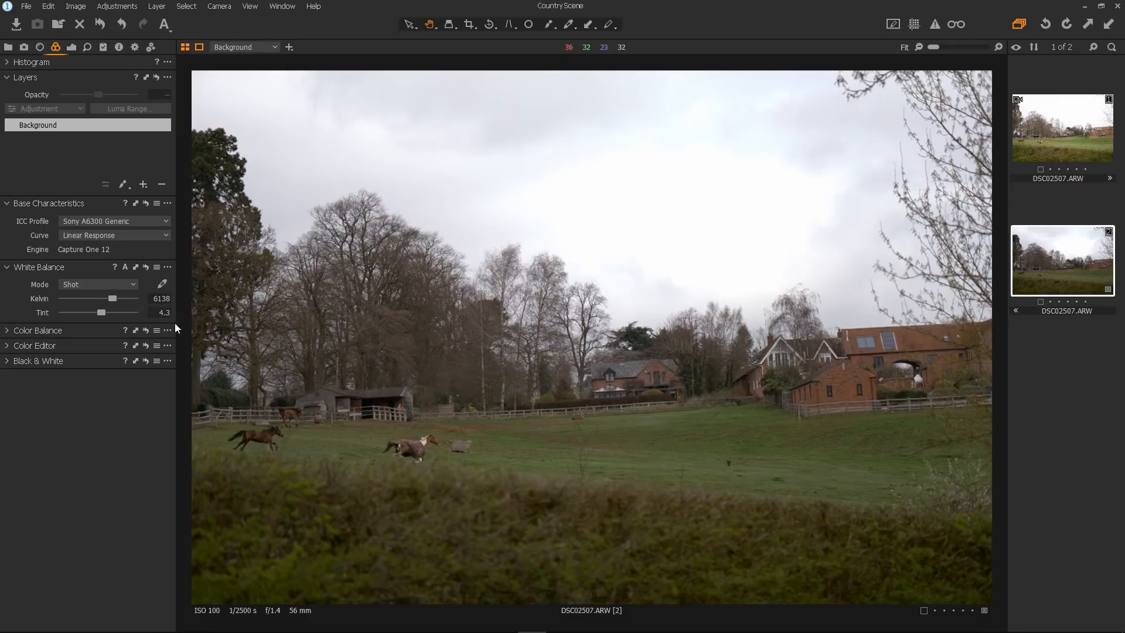
left_click(162, 285)
left_click(845, 219)
Straighten the photo along the fence line running between the wooden stable and the brick buildings.
left_click(489, 26)
left_click_drag(417, 413, 745, 396)
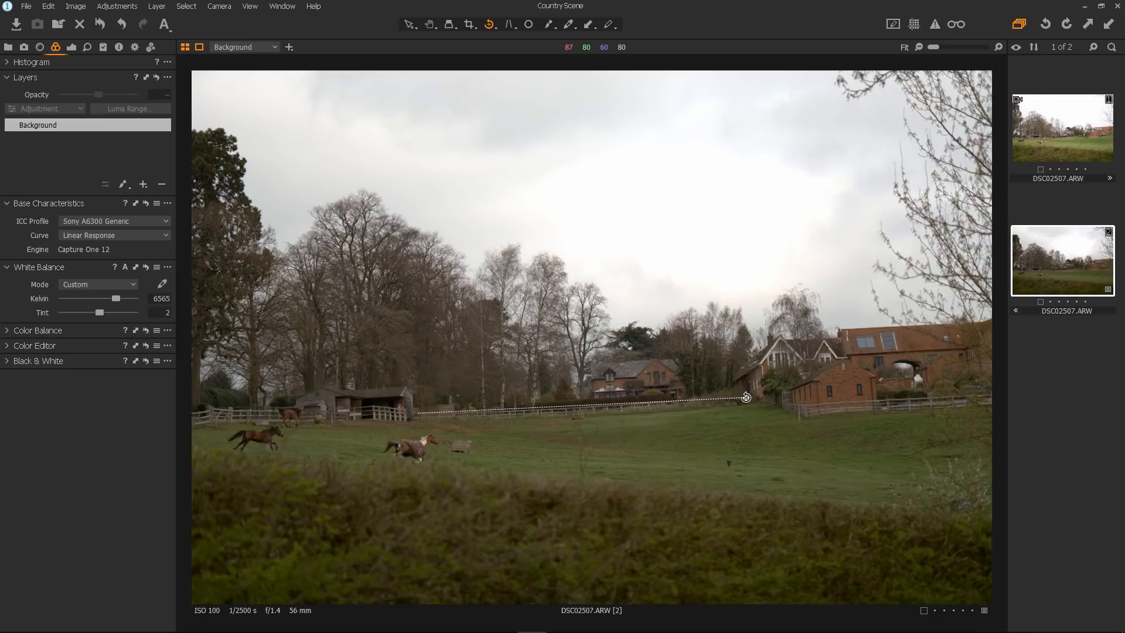
left_click_drag(746, 397, 746, 397)
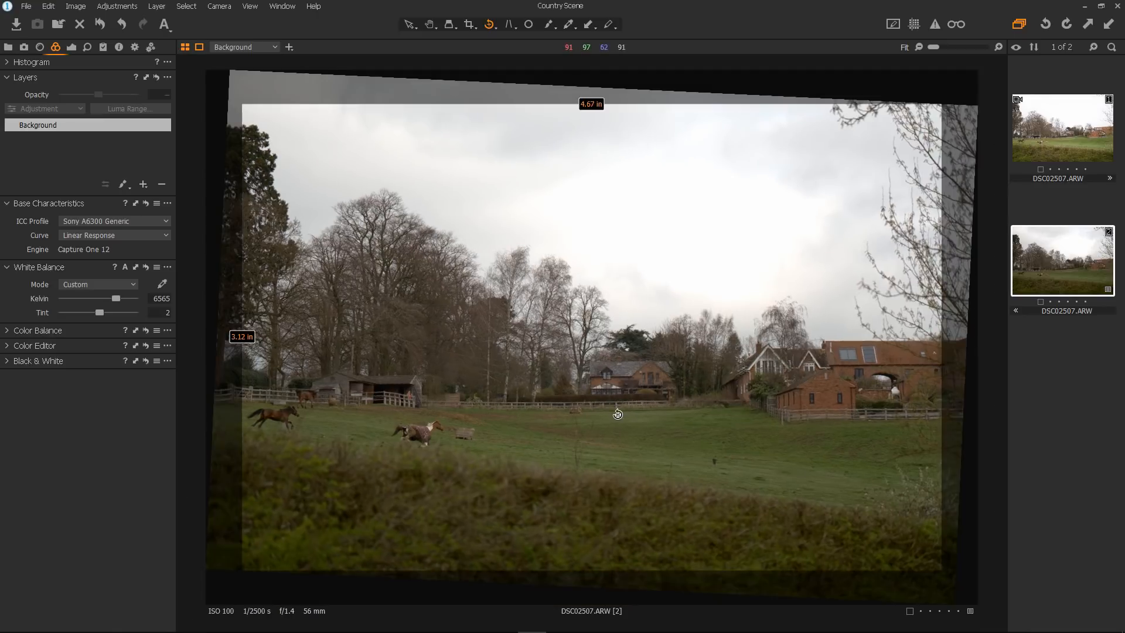
left_click(430, 25)
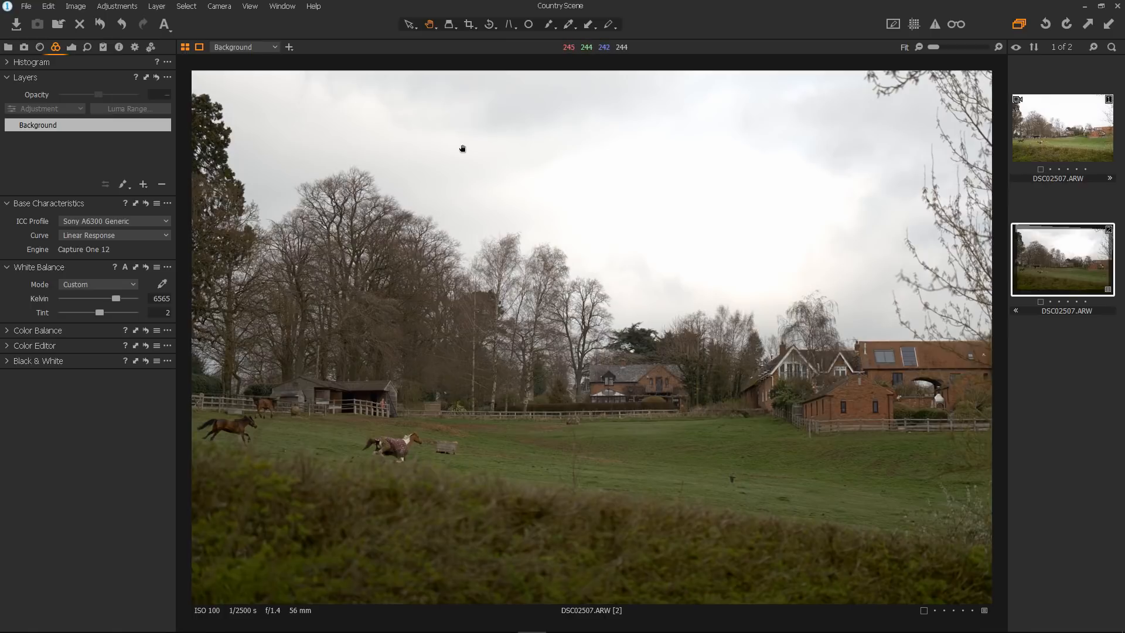
Judging the house and trees at 100%, set sharpening to Amount 280, Radius 0.4 and Halo Suppression 71.
left_click(87, 46)
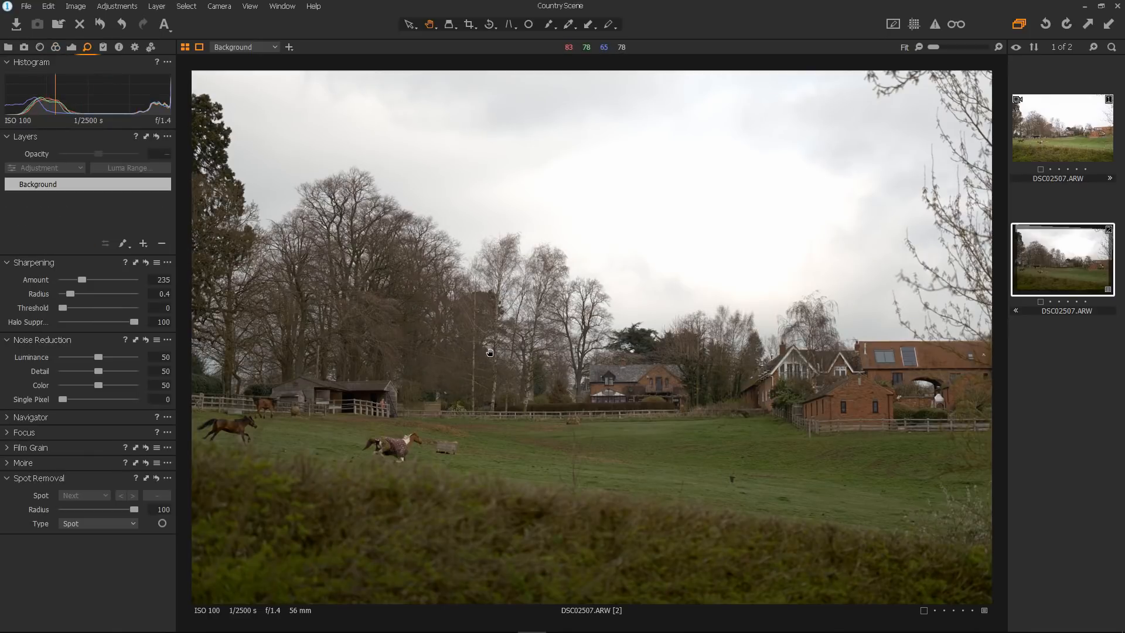
scroll(493, 359, "up", 1)
scroll(493, 359, "up", 1)
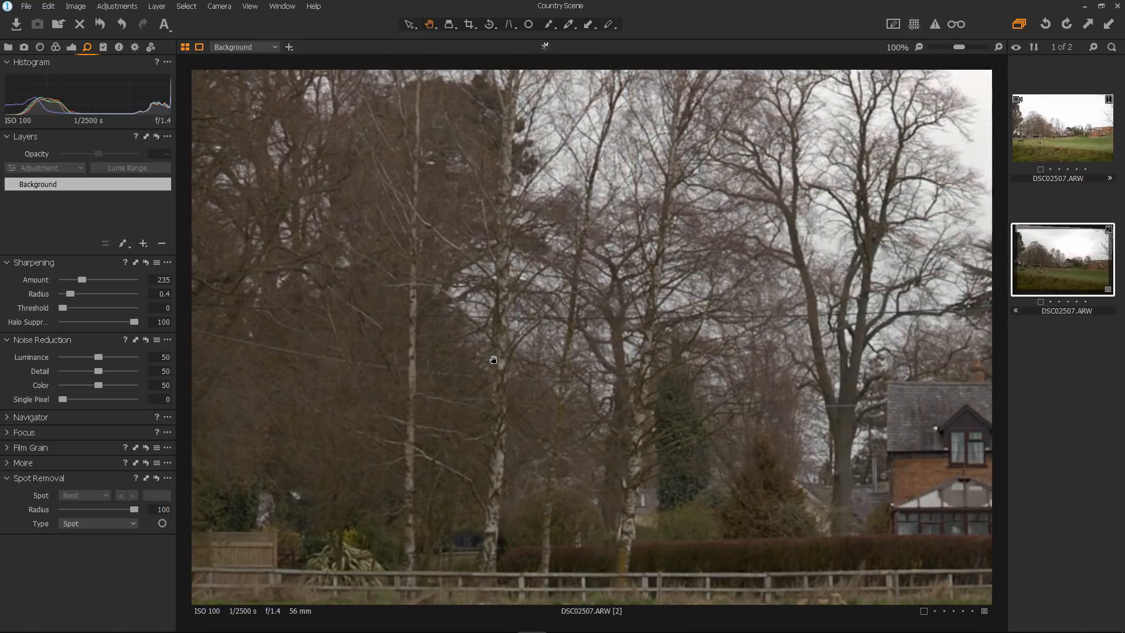
left_click_drag(769, 294, 575, 364)
left_click_drag(876, 489, 656, 368)
left_click_drag(848, 374, 700, 368)
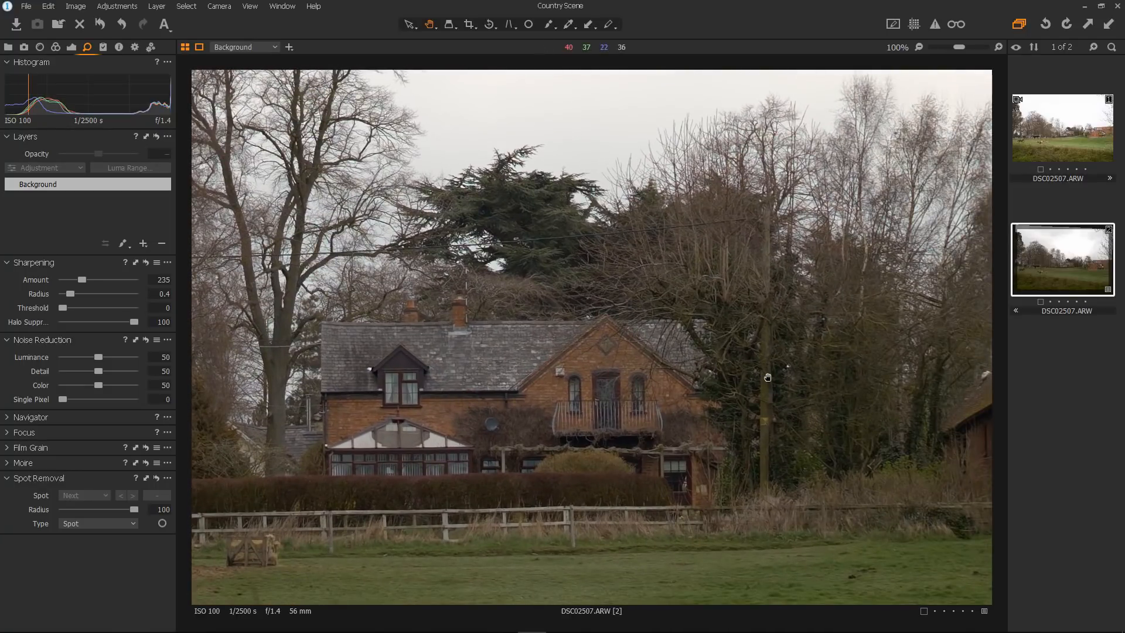
left_click(71, 48)
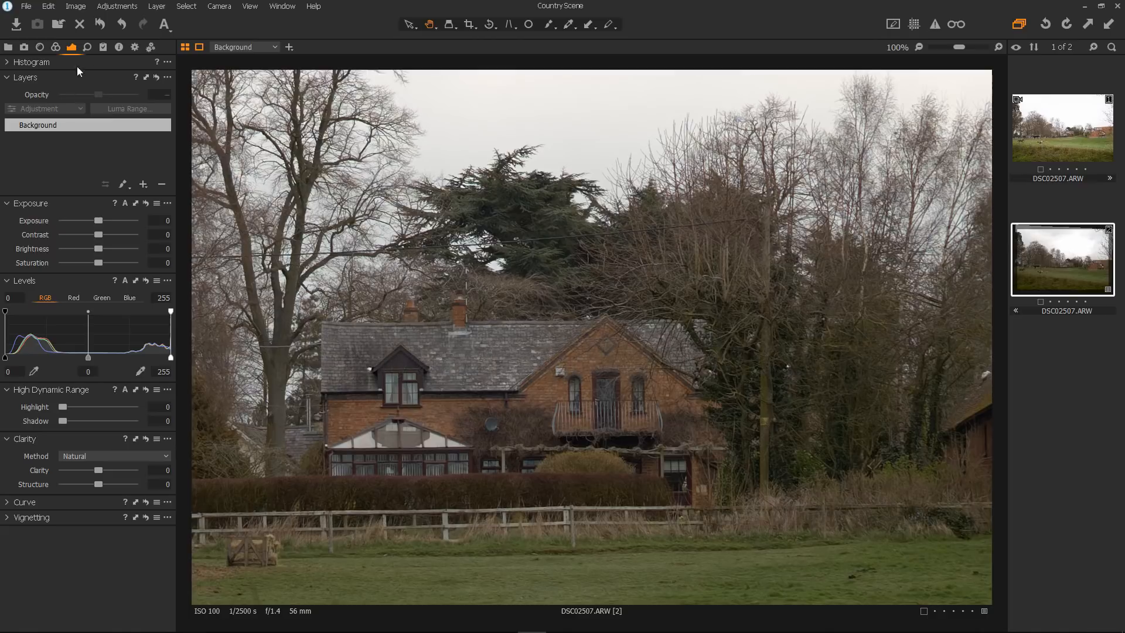
left_click(89, 47)
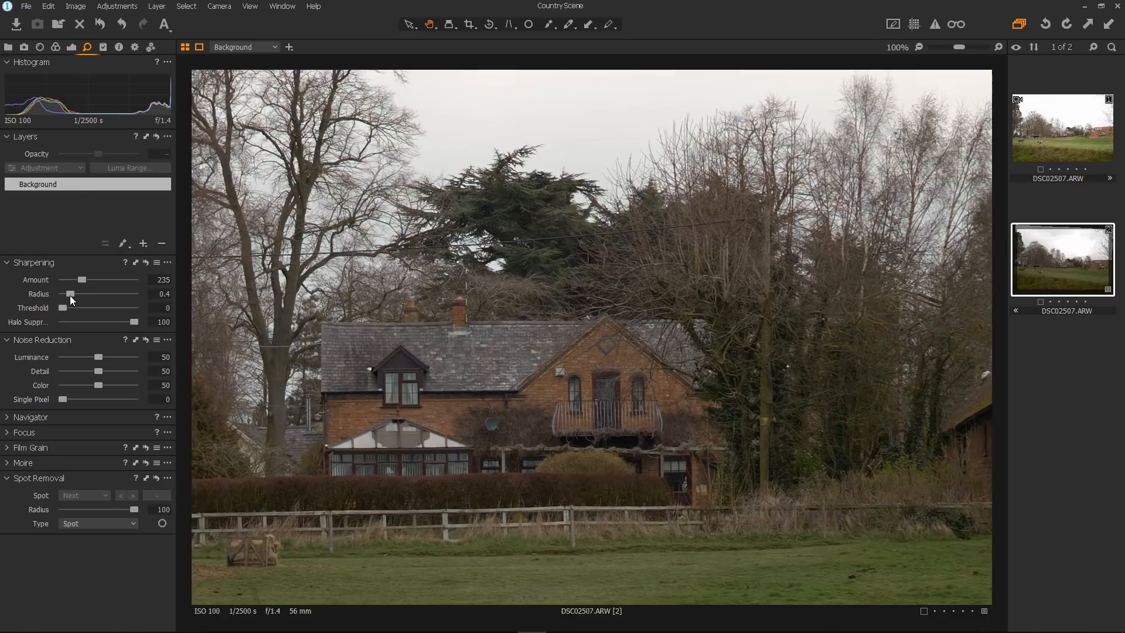
left_click_drag(71, 292, 99, 283)
left_click_drag(63, 295, 72, 297)
mouse_move(73, 298)
left_mouse_down()
mouse_move(61, 297)
mouse_move(71, 298)
left_mouse_up()
mouse_move(100, 279)
left_mouse_down()
mouse_move(71, 280)
mouse_move(90, 285)
left_mouse_up()
mouse_move(135, 321)
left_mouse_down()
mouse_move(62, 321)
mouse_move(114, 325)
left_mouse_up()
key("ctrl+0")
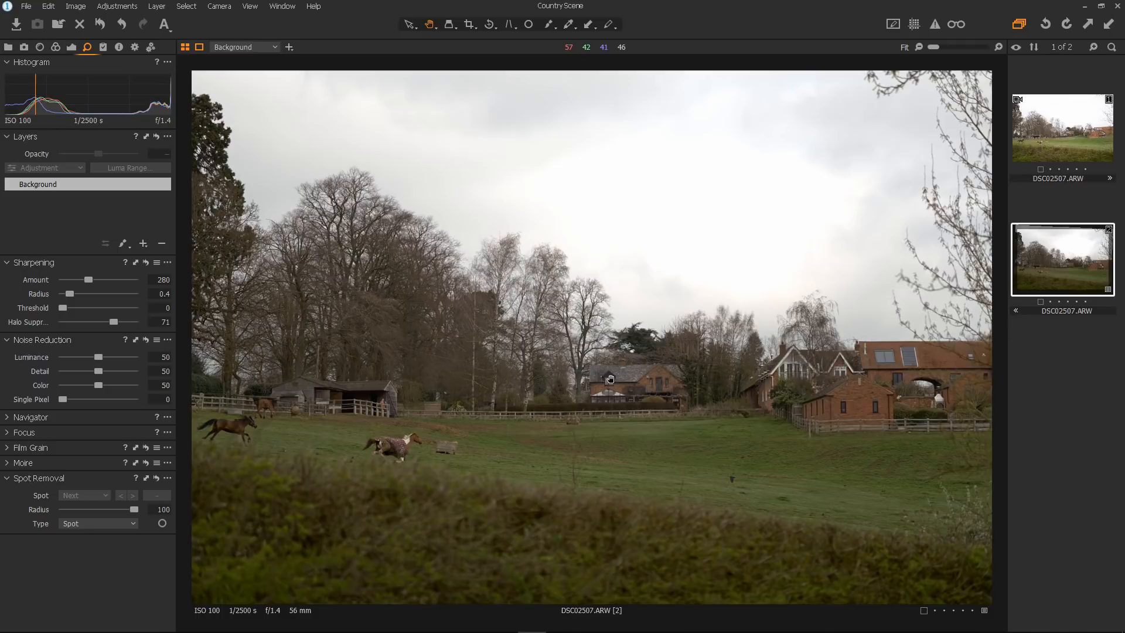
Set the background layer's Exposure to -0.13 and Saturation to 30.
left_click(72, 47)
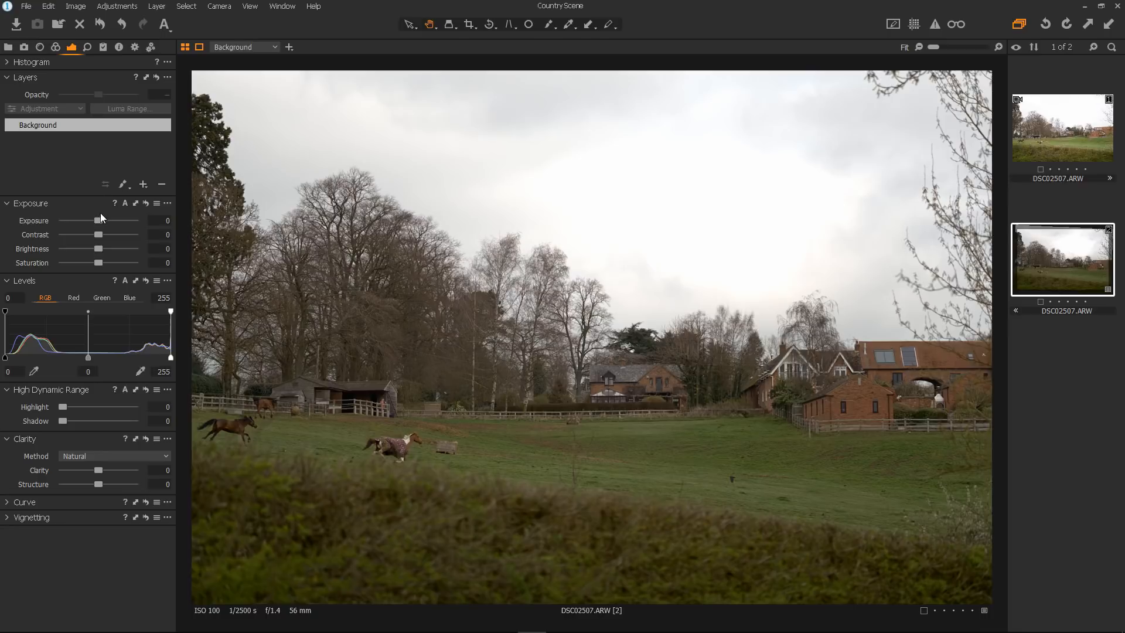
left_click_drag(98, 221, 97, 222)
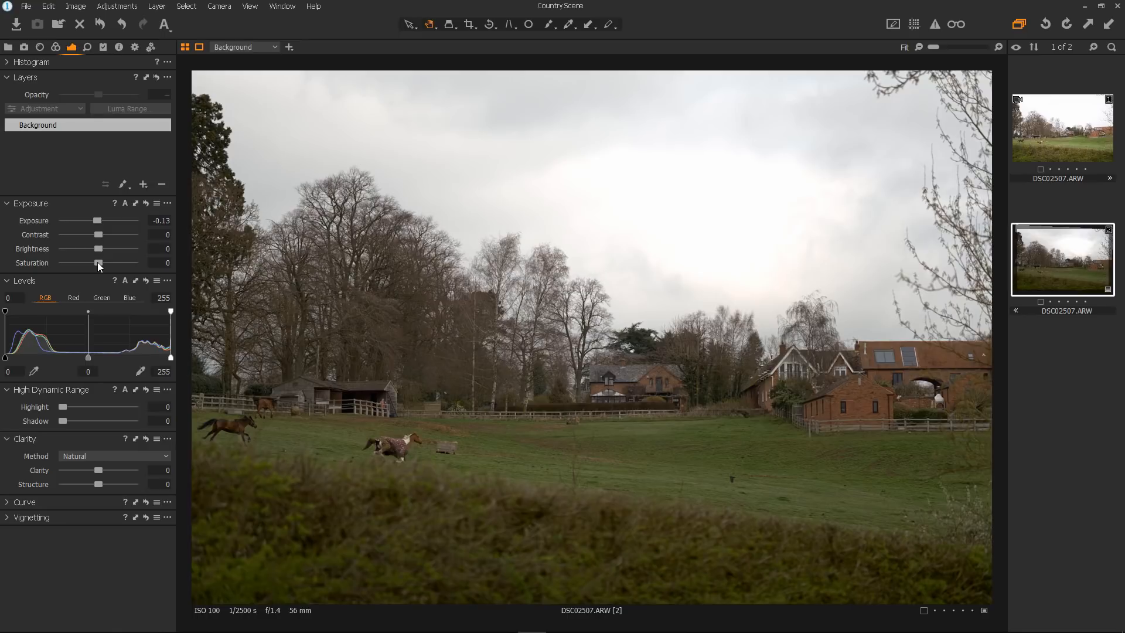
left_click_drag(97, 262, 108, 269)
Raise the RGB black input level to 6 and set High Dynamic Range to Highlight 76 and Shadow 64.
left_click_drag(6, 358, 10, 358)
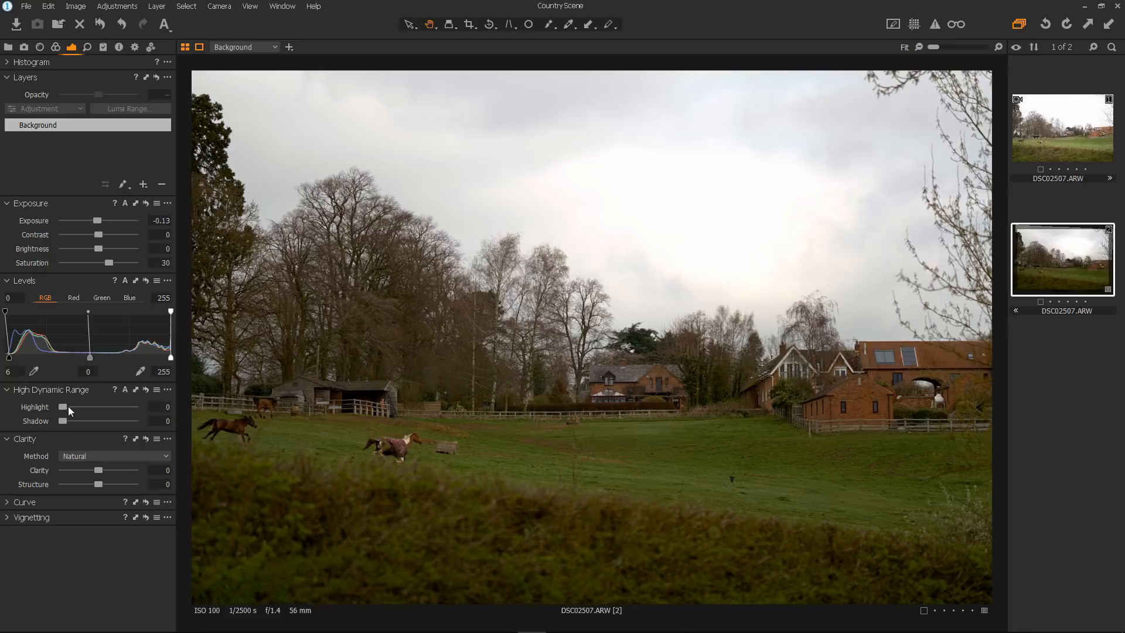
left_click_drag(64, 406, 119, 410)
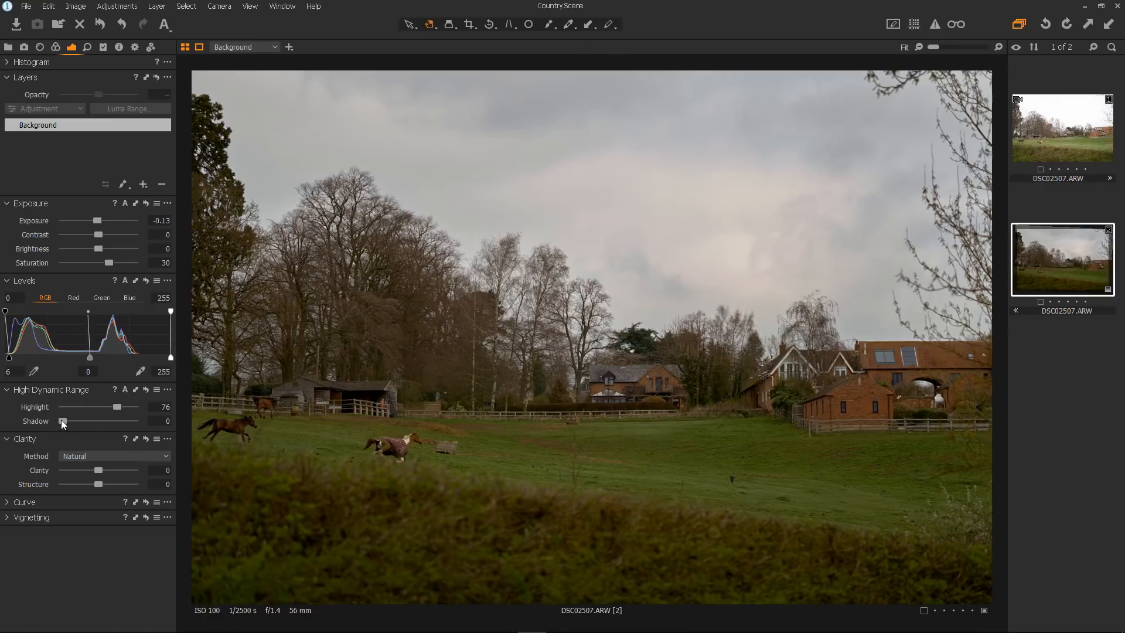
left_click_drag(62, 421, 106, 422)
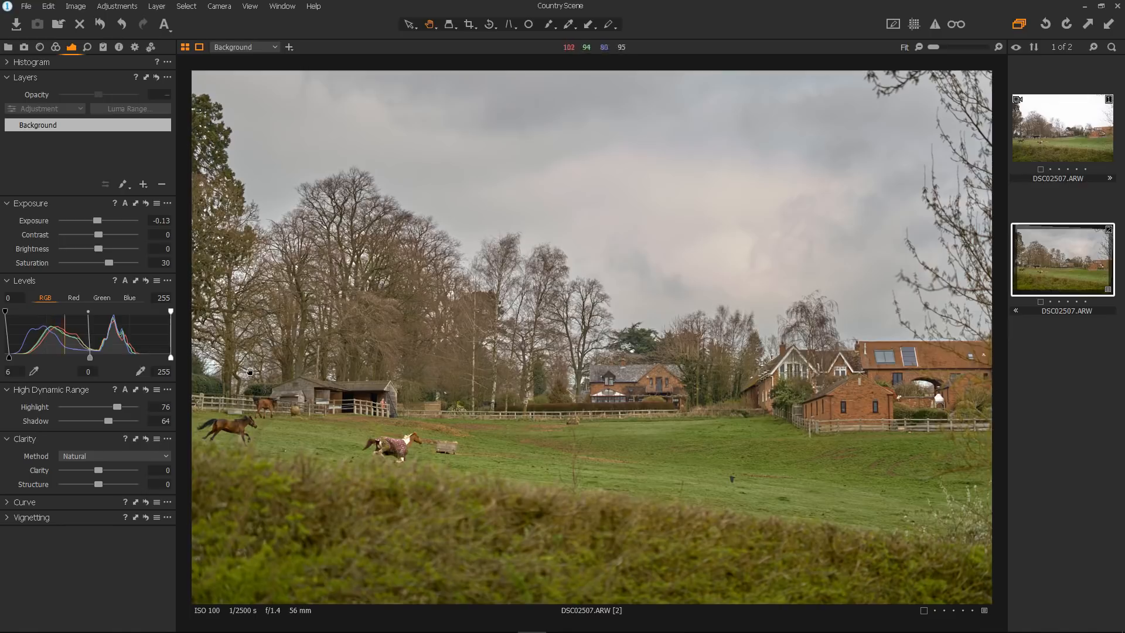
Set the RGB white input level to 219 and the midtone level to 0.07.
left_click(85, 281)
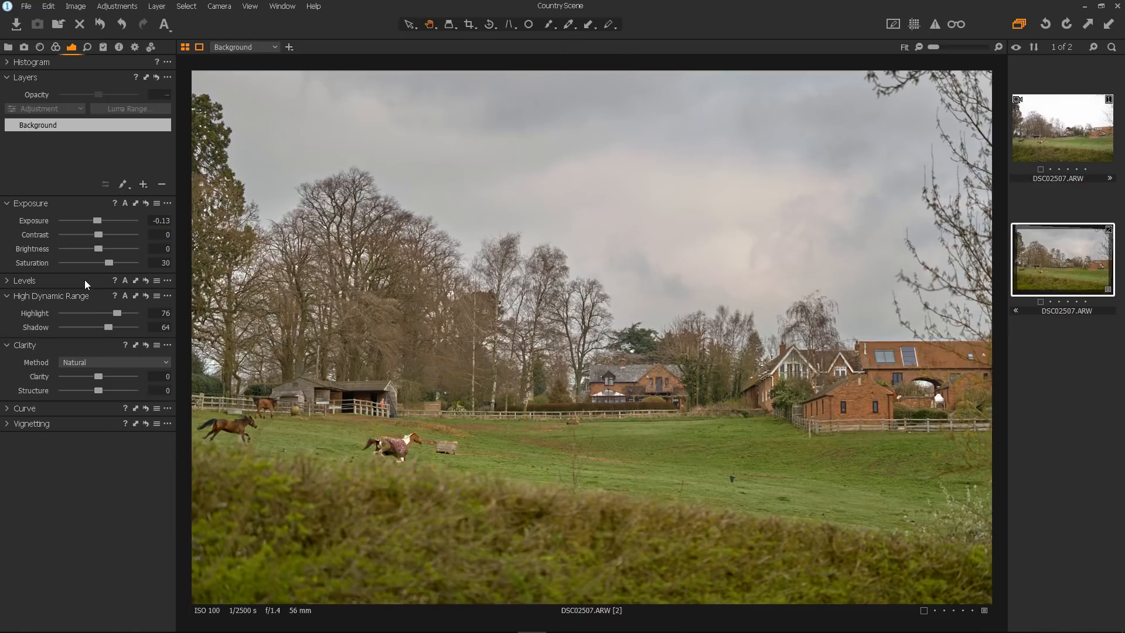
left_click(84, 280)
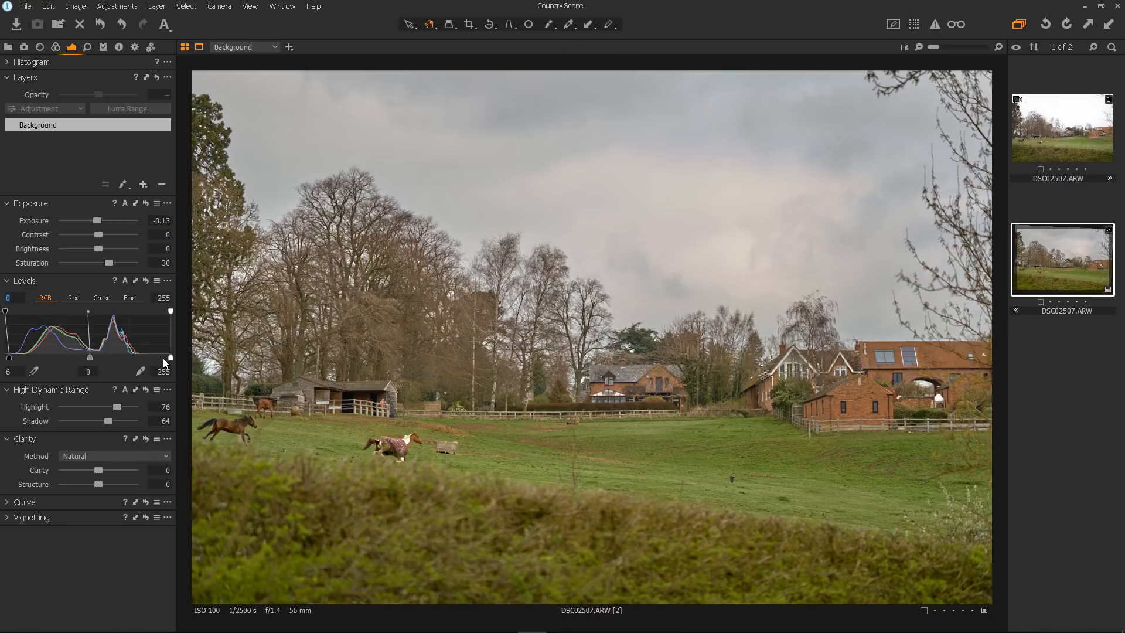
left_click_drag(170, 360, 146, 360)
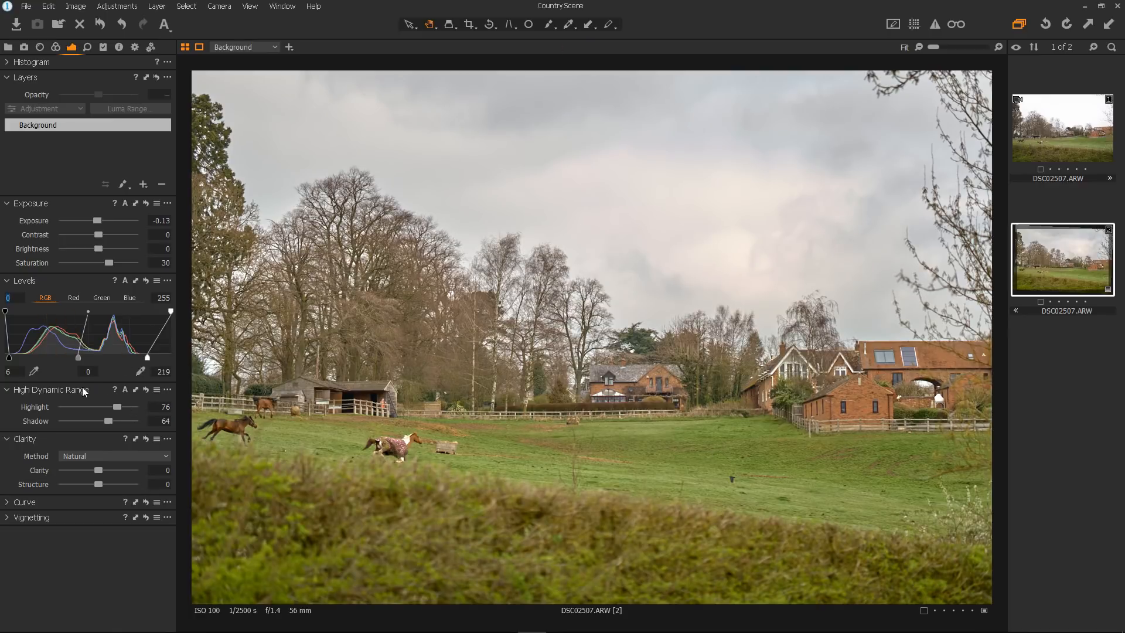
left_click_drag(79, 357, 83, 361)
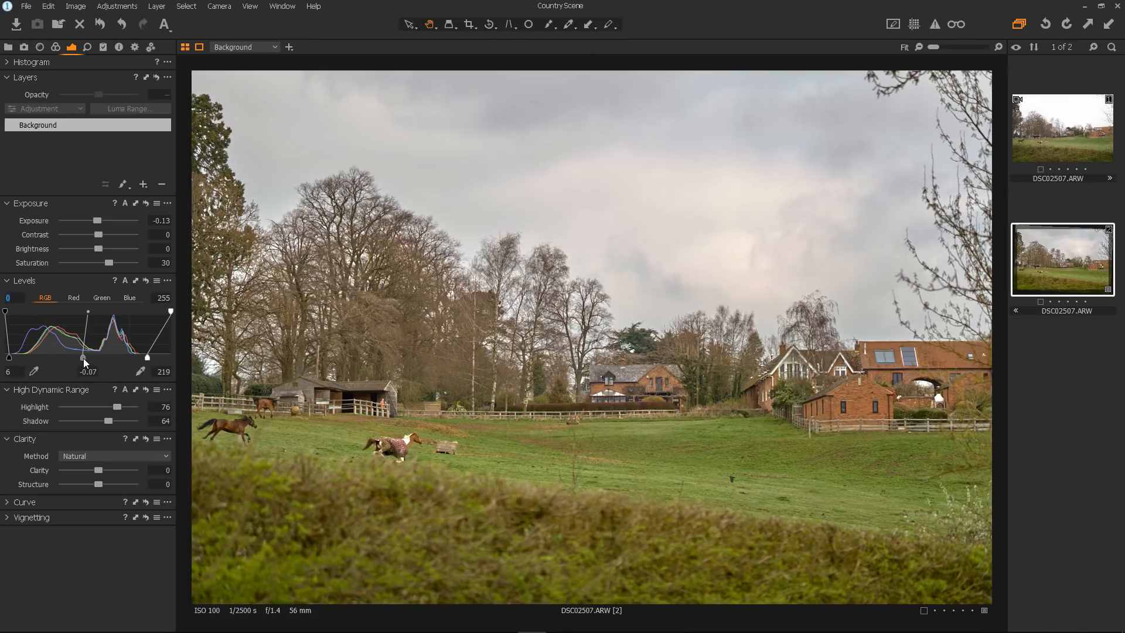
left_click_drag(84, 359, 81, 359)
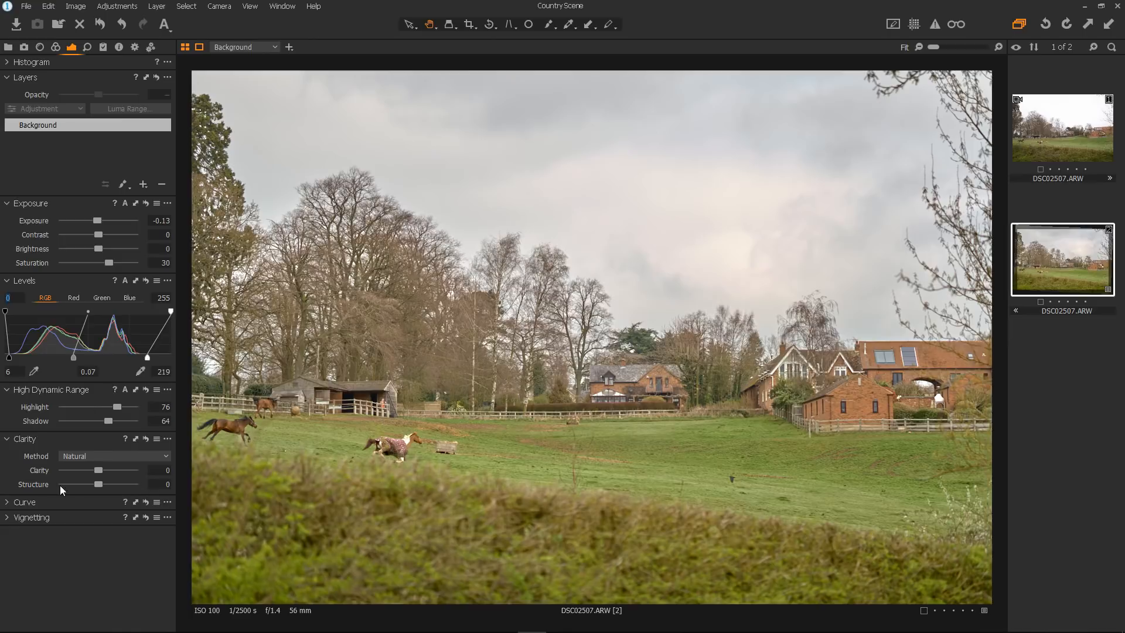
Anchor the RGB curve with three points from the midtones upward and pull its shadow section down to add contrast.
left_click(65, 502)
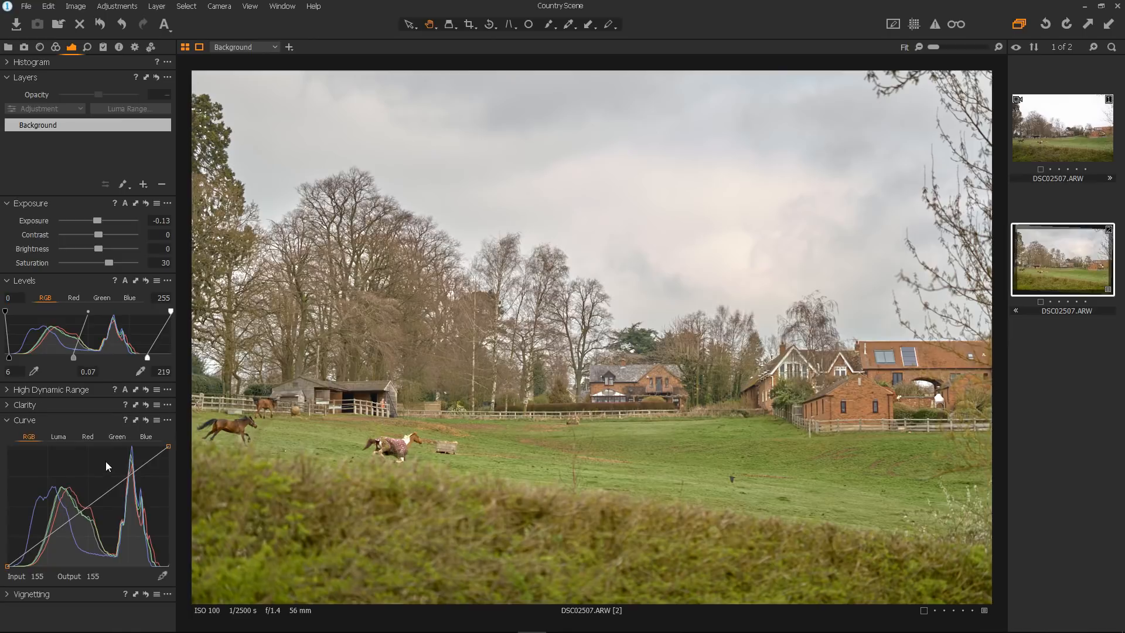
left_click(87, 507)
left_click(101, 497)
left_click(115, 487)
left_click_drag(39, 541, 49, 549)
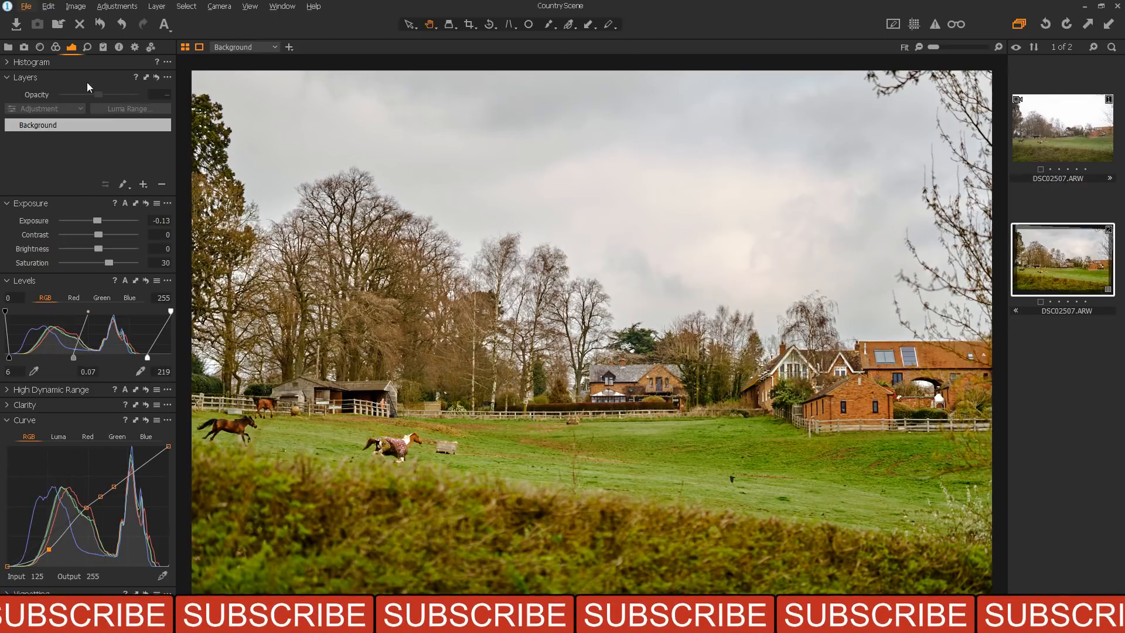
Sample the grass colour, extend its range to the wheel's centre, and set Hue 7.4, Saturation -24.6 and Lightness -18.
left_click(56, 47)
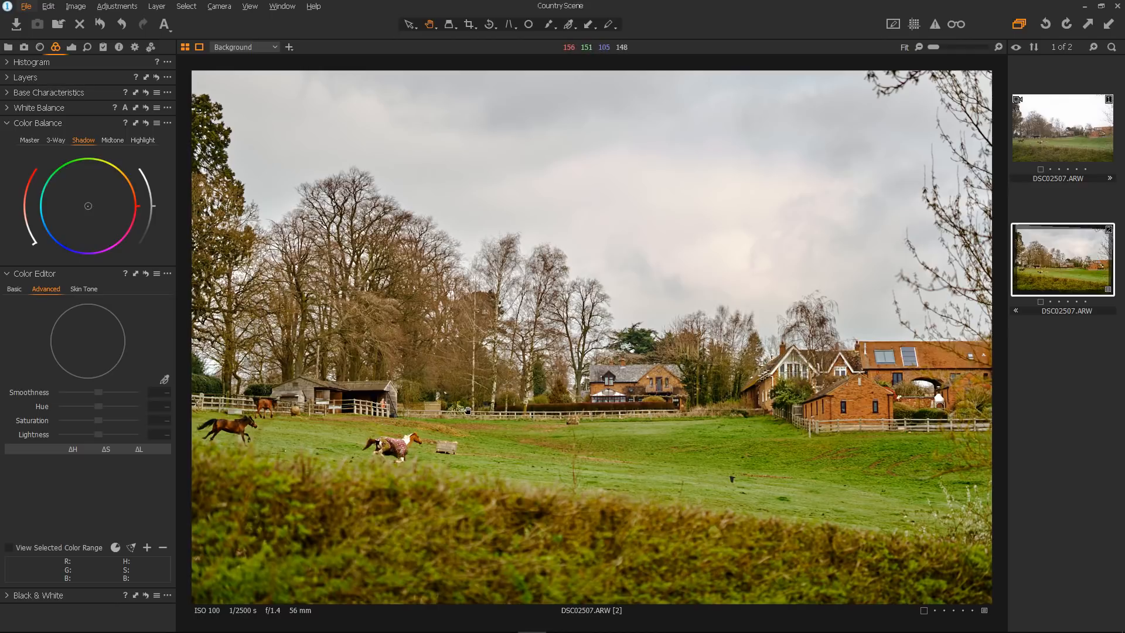
left_click(163, 378)
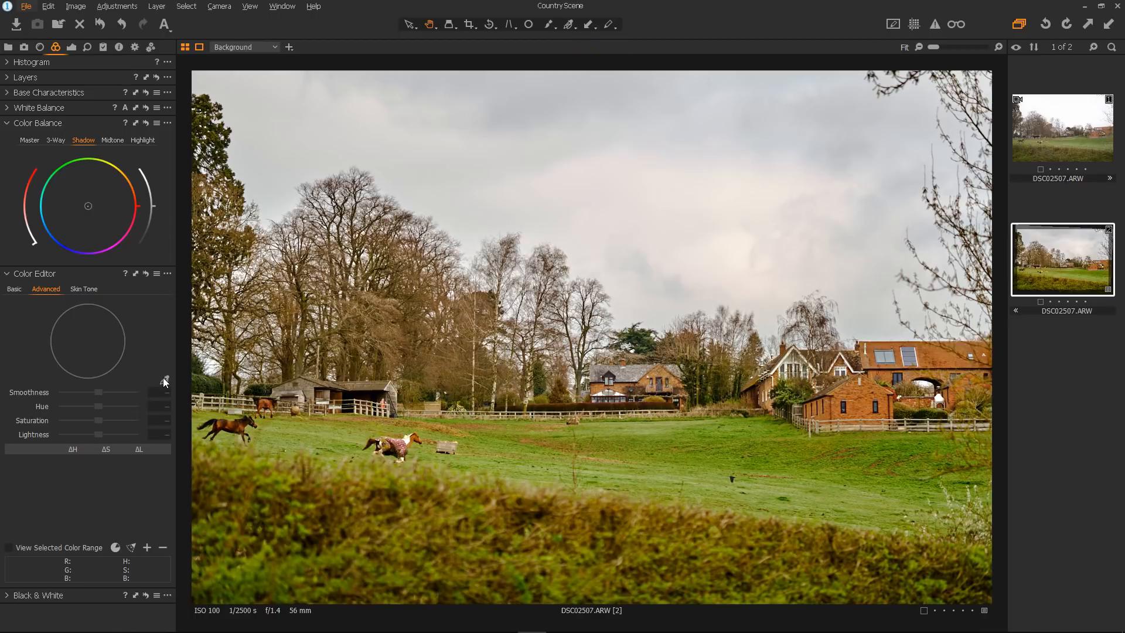
left_click(751, 455)
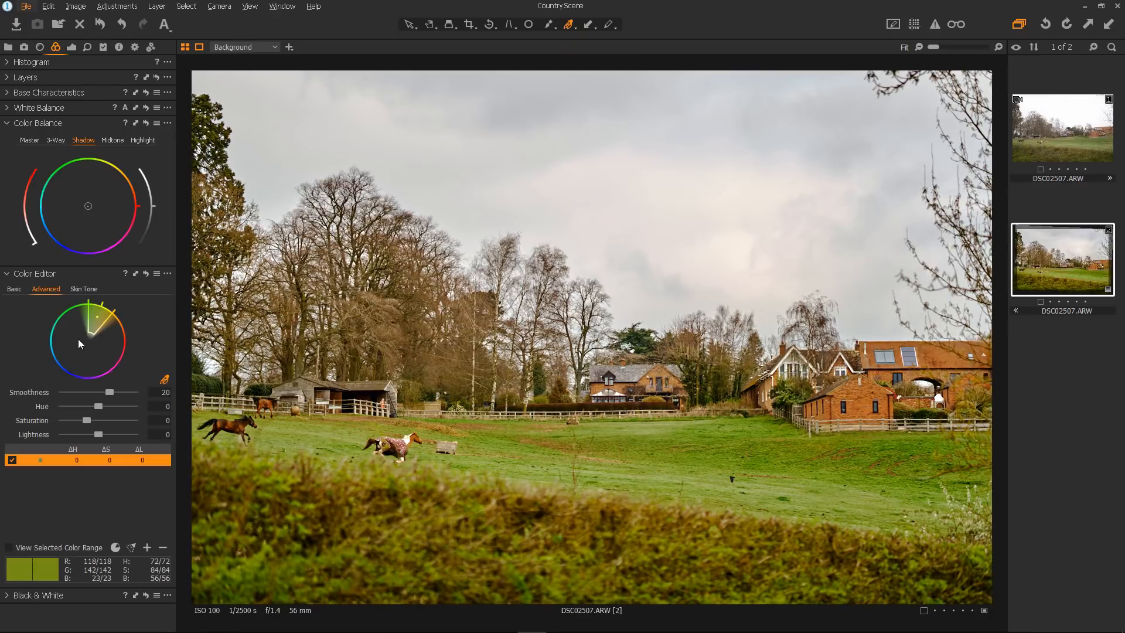
left_click_drag(91, 334, 86, 342)
left_click_drag(101, 403, 110, 405)
left_click_drag(88, 420, 82, 420)
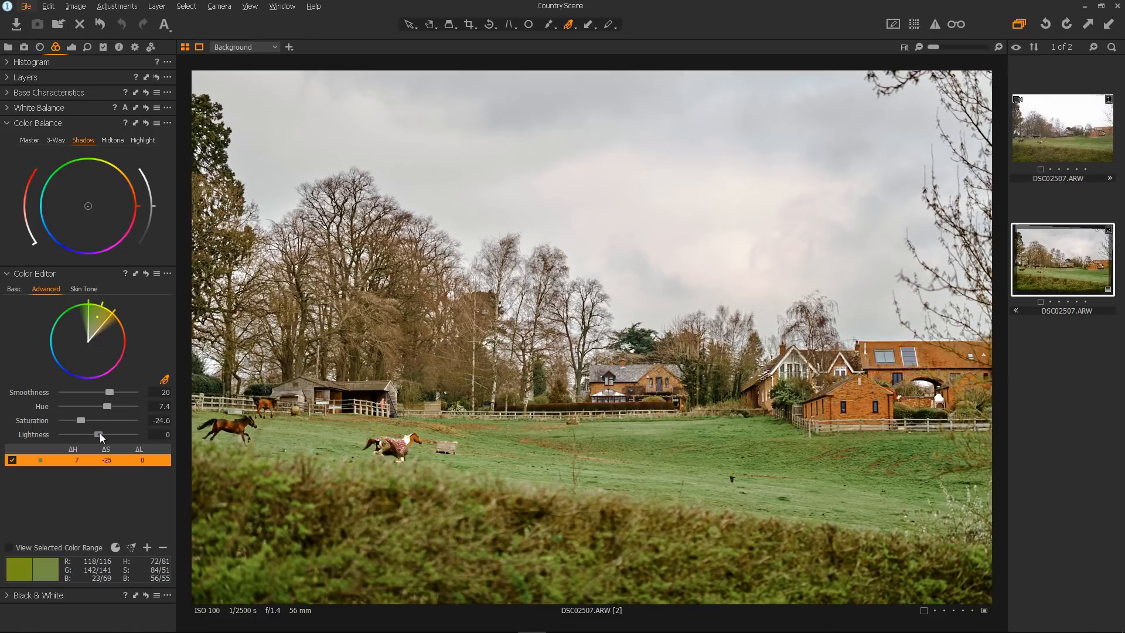
left_click_drag(99, 433, 93, 434)
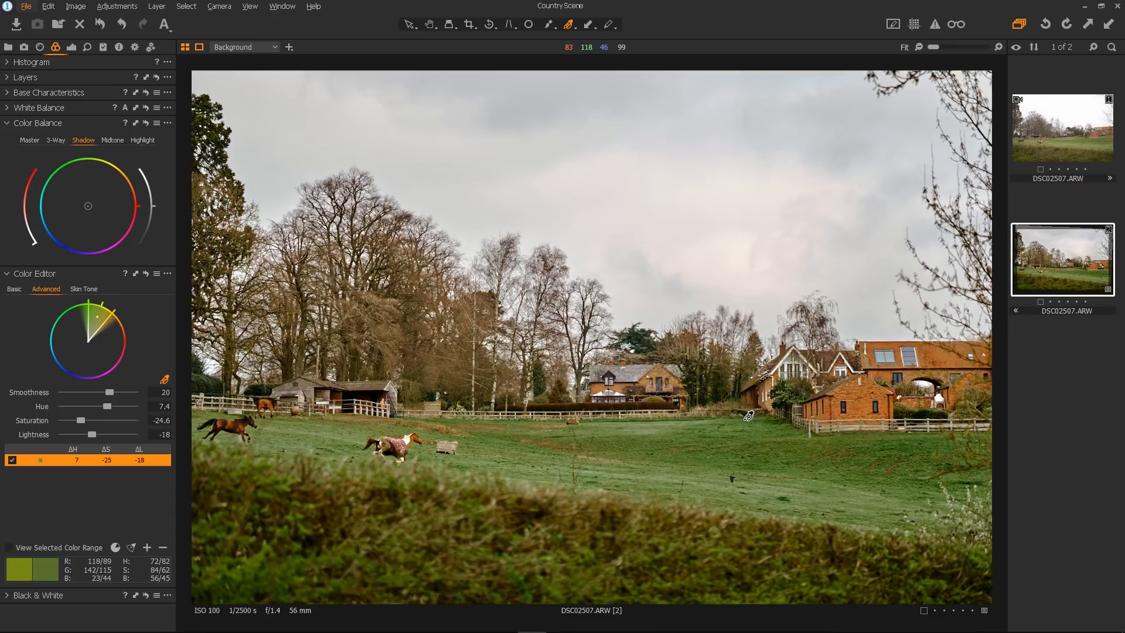
Sample the orange brick colour as a second range and set Hue -6.9, Saturation -12.3 and Lightness -1.6.
left_click(865, 397)
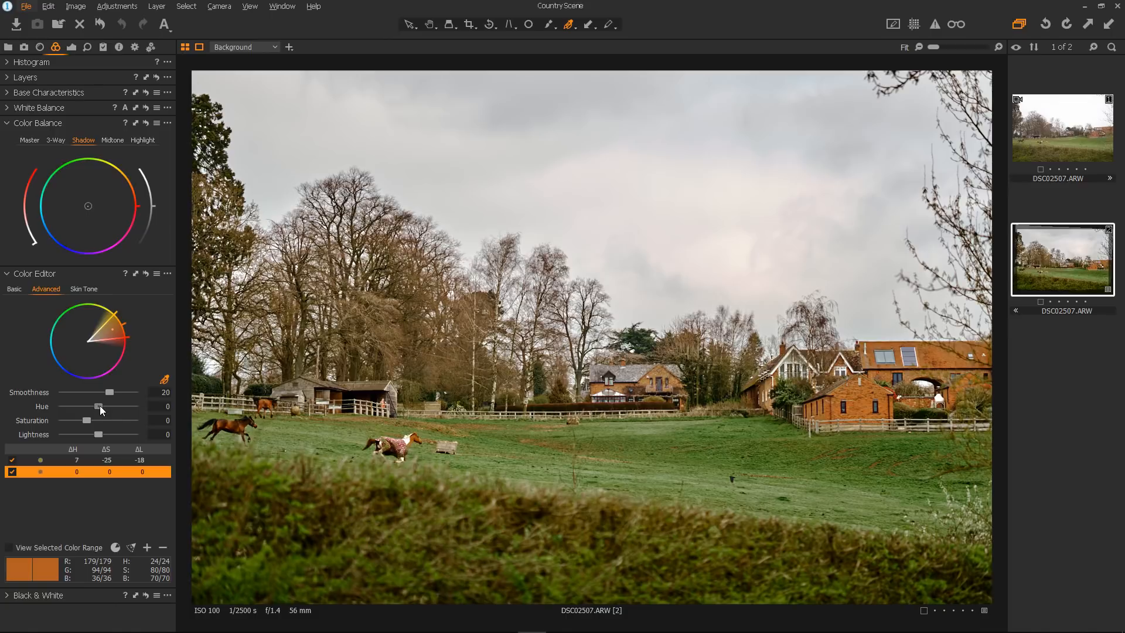
left_click_drag(99, 405, 95, 406)
left_click_drag(93, 408, 93, 410)
left_click_drag(86, 421, 83, 420)
left_click_drag(97, 436, 96, 436)
Sample the dark grass near the fence as a third range, narrow it to saturated greens with Smoothness 8.4, and preview the selected color range.
left_click(164, 381)
scroll(888, 445, "up", 1)
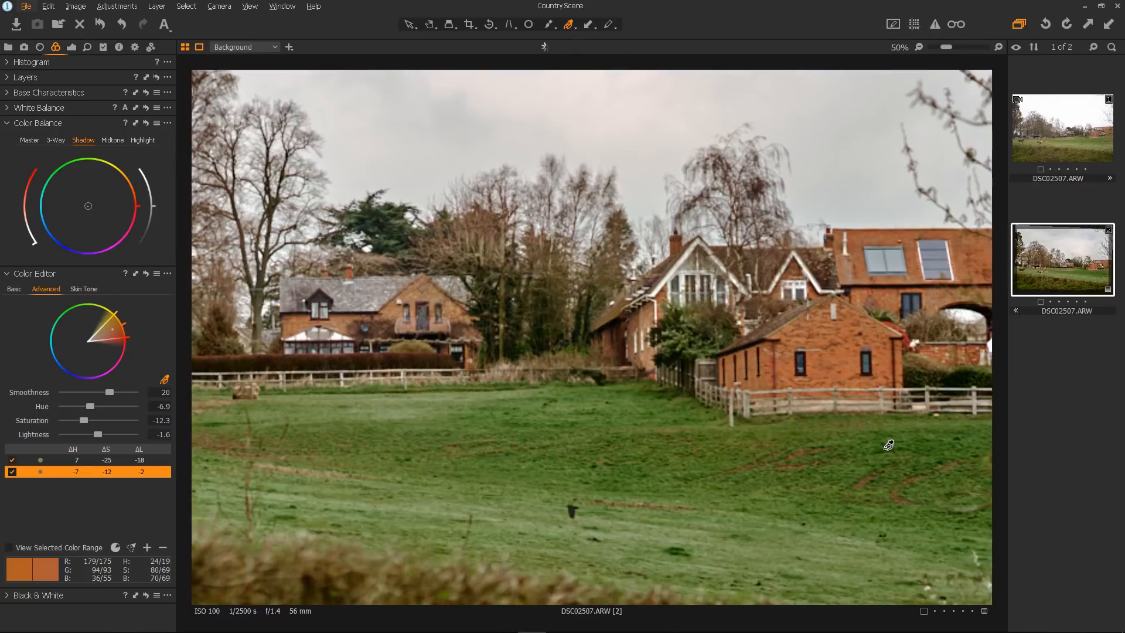
left_click(887, 446)
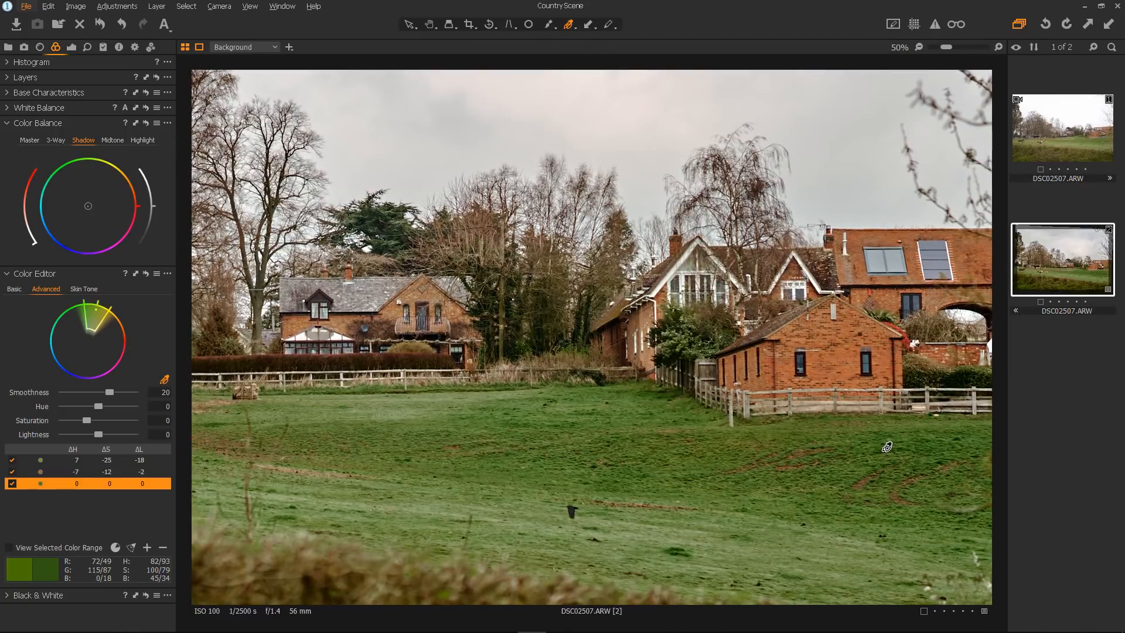
scroll(596, 409, "down", 1)
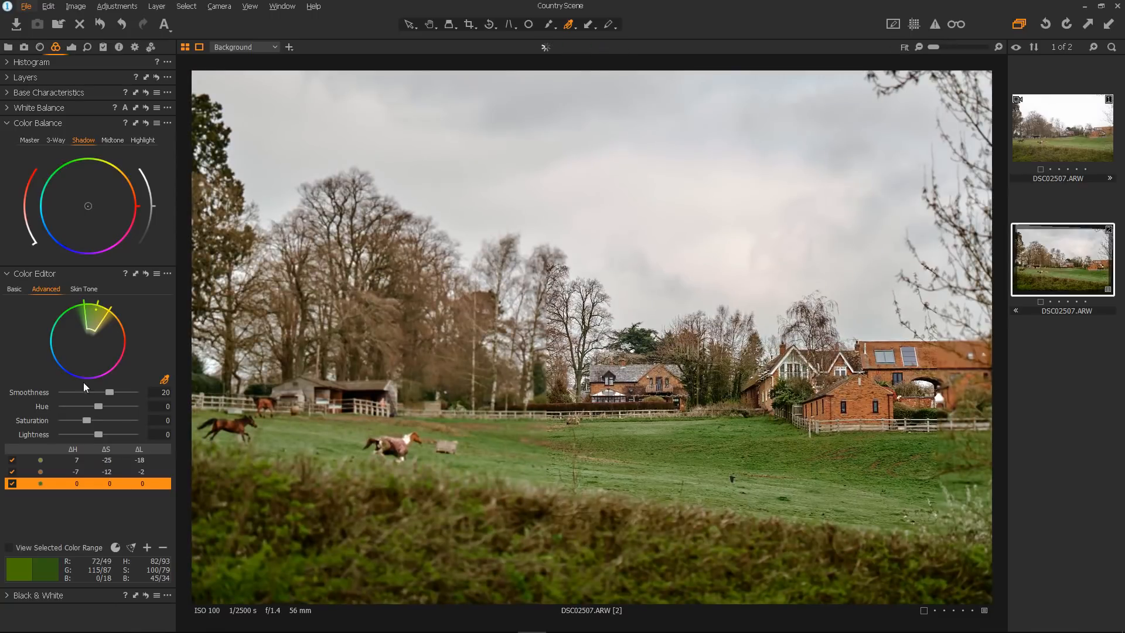
left_click_drag(102, 392, 72, 391)
left_click_drag(90, 329, 94, 301)
left_click(9, 548)
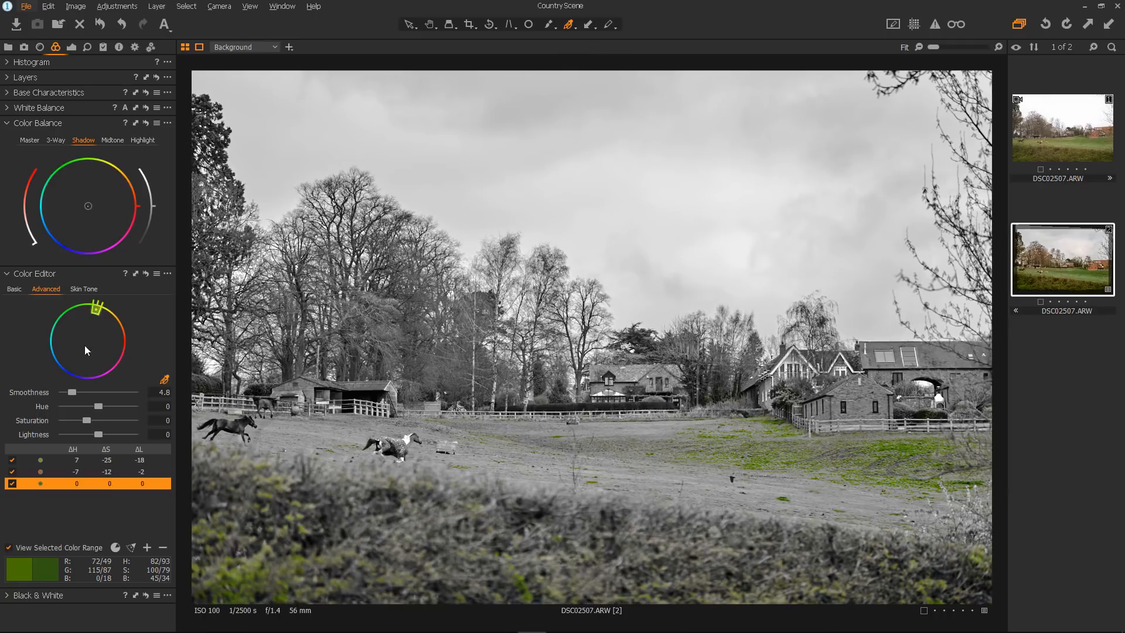
left_click_drag(73, 393, 81, 392)
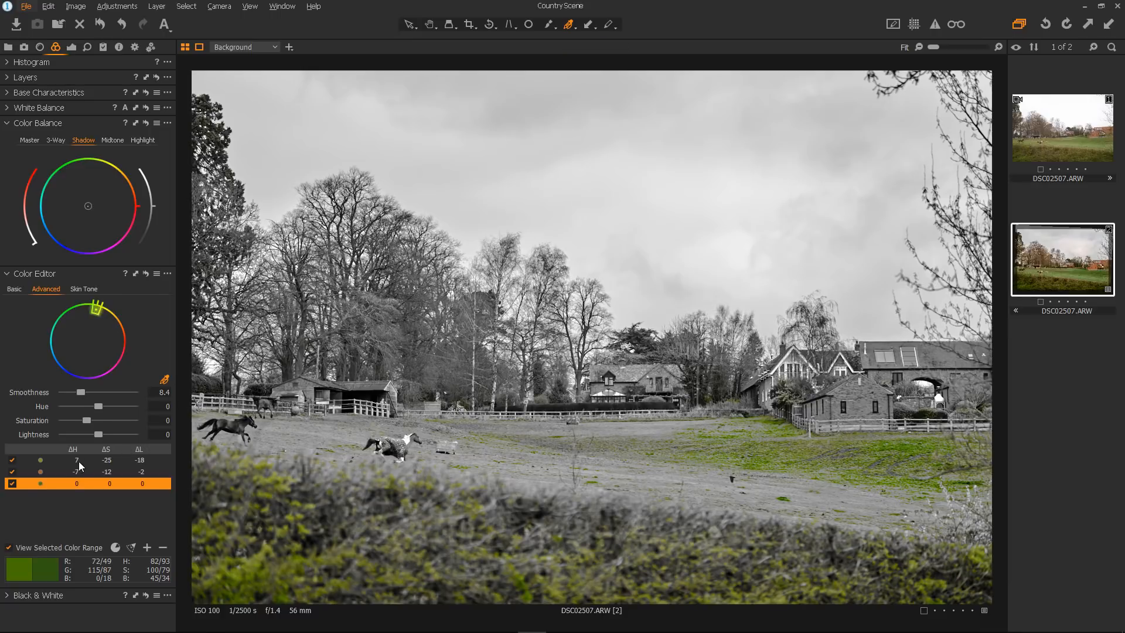
Turn off the selected color range preview and set the third range's Lightness to -13.1 and Smoothness to 10.
left_click(9, 548)
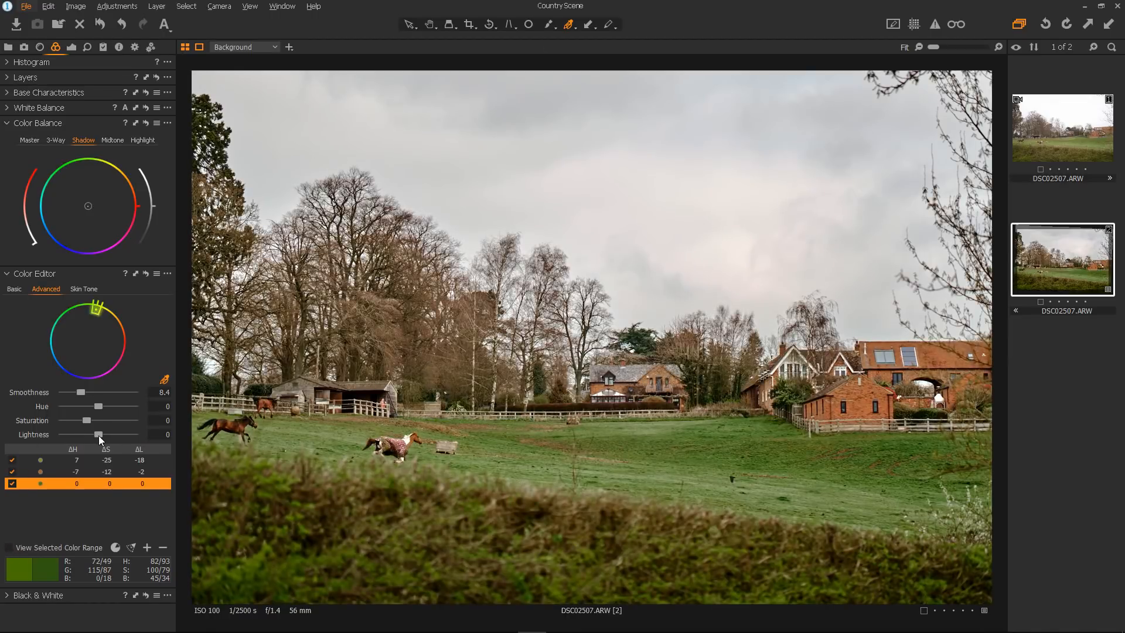
left_click_drag(98, 435, 94, 434)
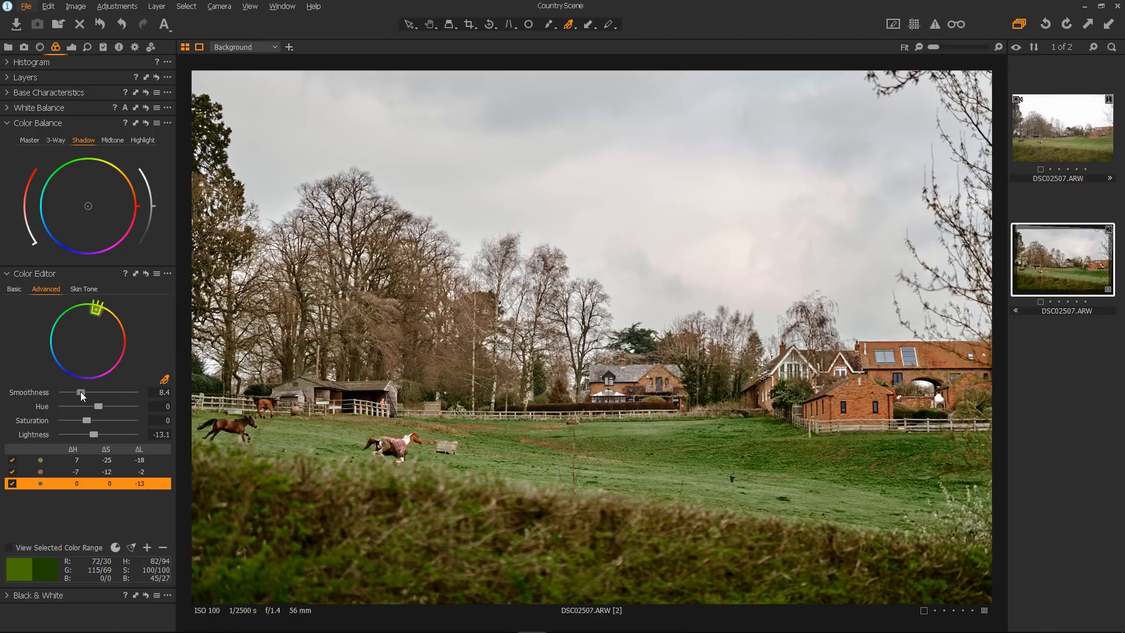
left_click_drag(81, 393, 89, 393)
left_click_drag(92, 392, 84, 395)
Tint the shadows toward cyan-blue and the midtones gently toward orange with Color Balance.
left_click_drag(89, 206, 41, 230)
left_click_drag(40, 232, 42, 234)
left_click(113, 141)
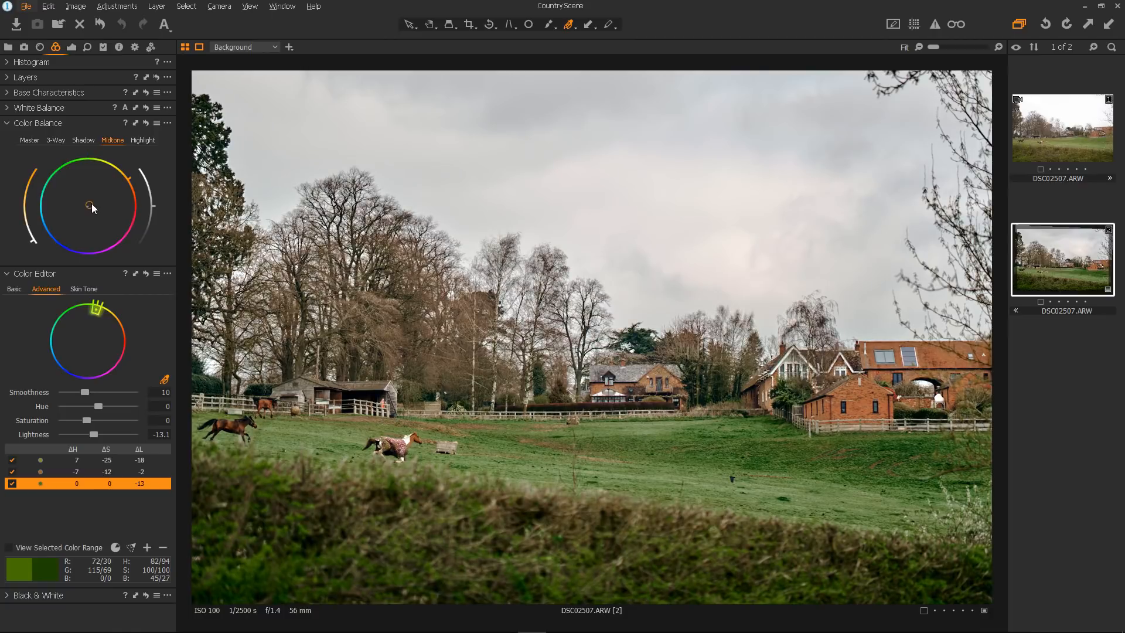
left_click_drag(92, 208, 103, 202)
left_click_drag(103, 196, 103, 198)
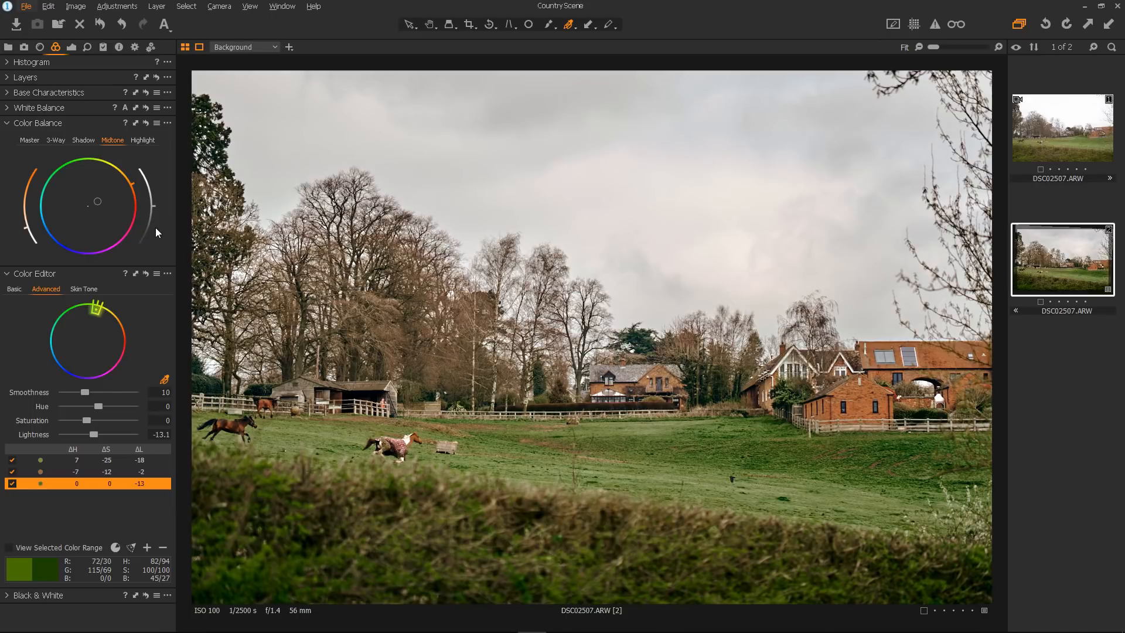
Darken the Color Balance shadows slightly and brighten the midtones slightly.
left_click(78, 140)
left_click_drag(155, 212, 156, 214)
left_click(117, 142)
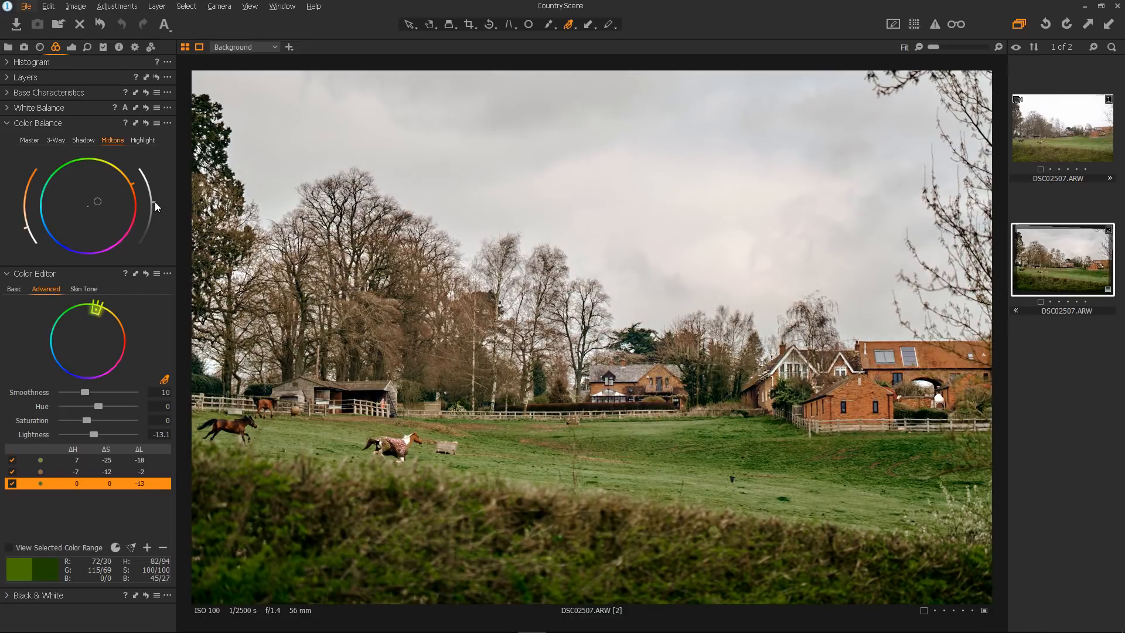
left_click_drag(155, 202, 154, 202)
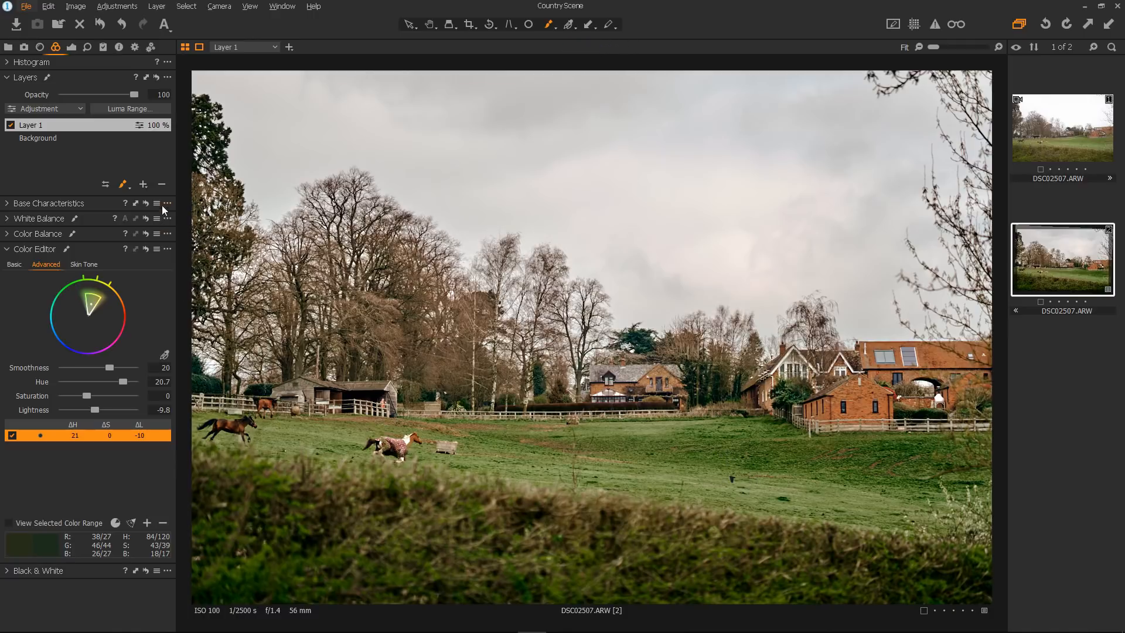
Add a heal layer and heal out the small dark object standing in the grass field.
left_click(143, 185)
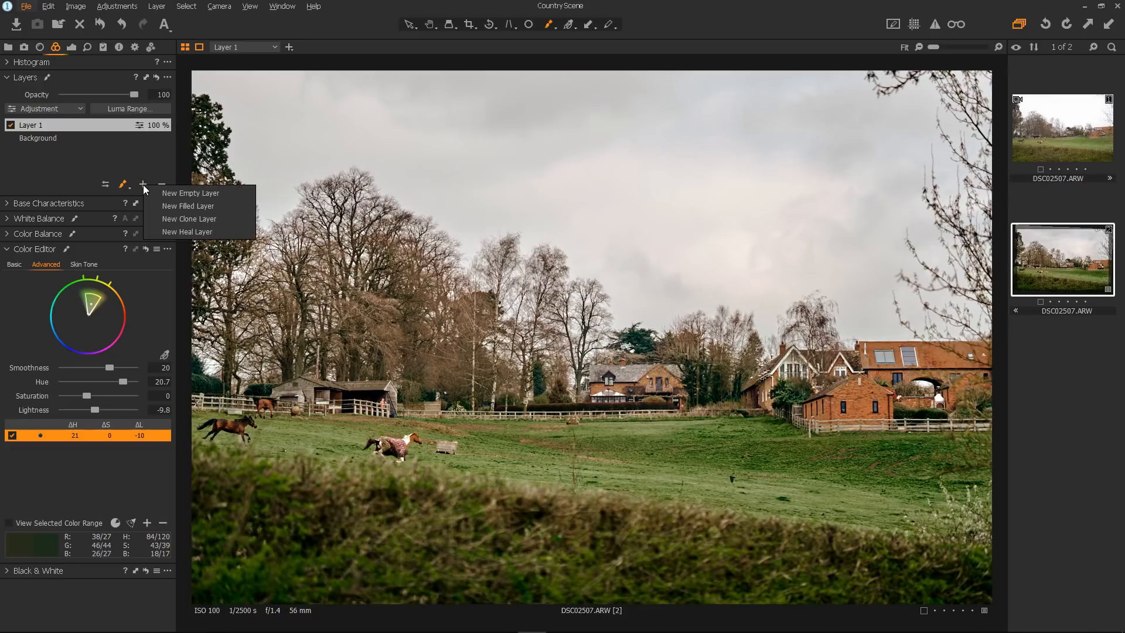
left_click(172, 232)
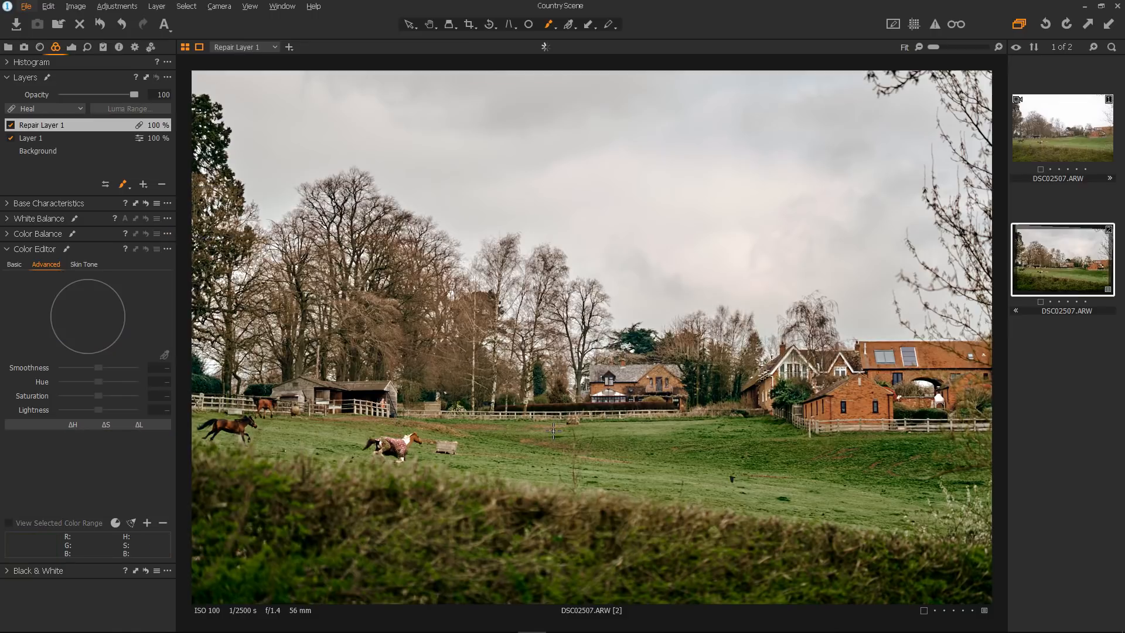
right_click(725, 438)
left_click_drag(725, 439, 727, 438)
left_click(730, 478)
scroll(680, 437, "up", 2)
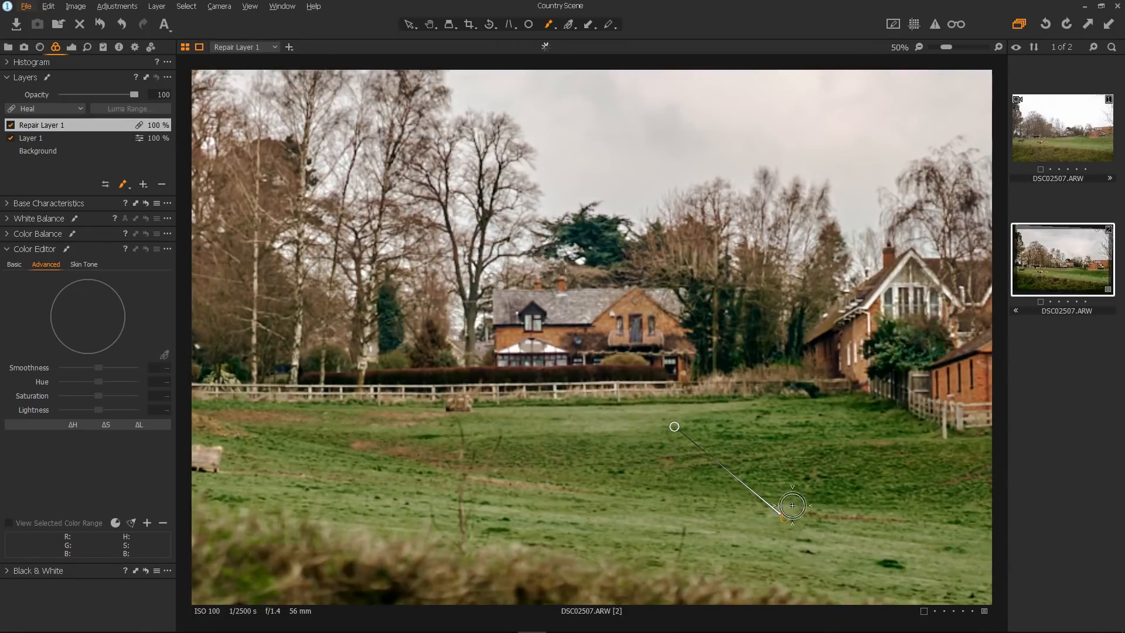
Feather the heal layer's mask with an increased radius and put the brush away for the Pan tool.
right_click(53, 128)
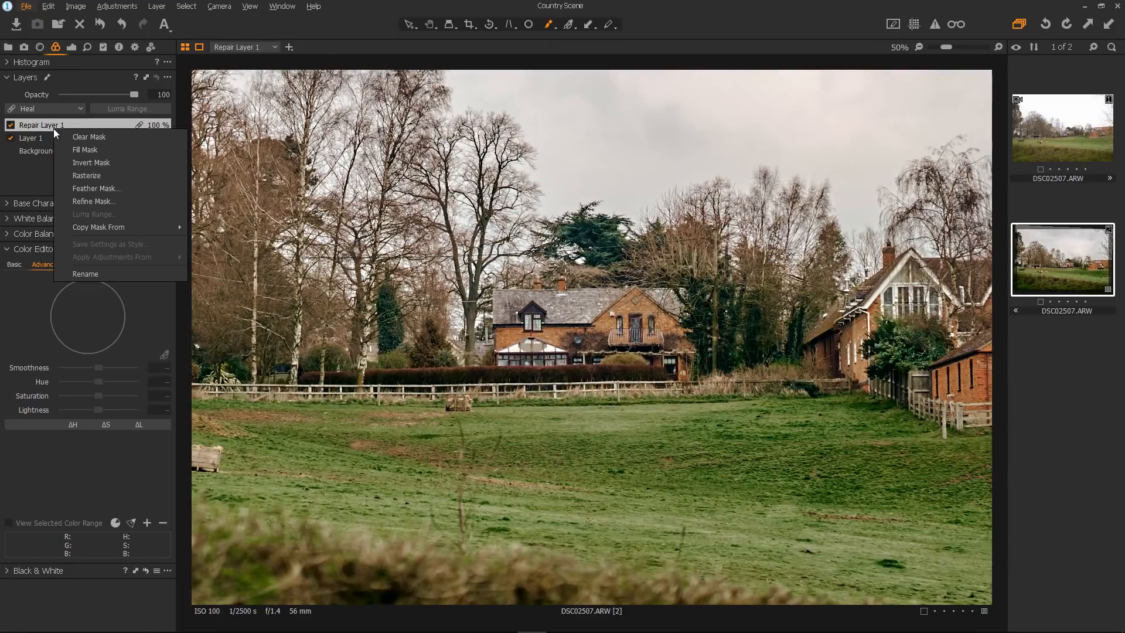
left_click(93, 189)
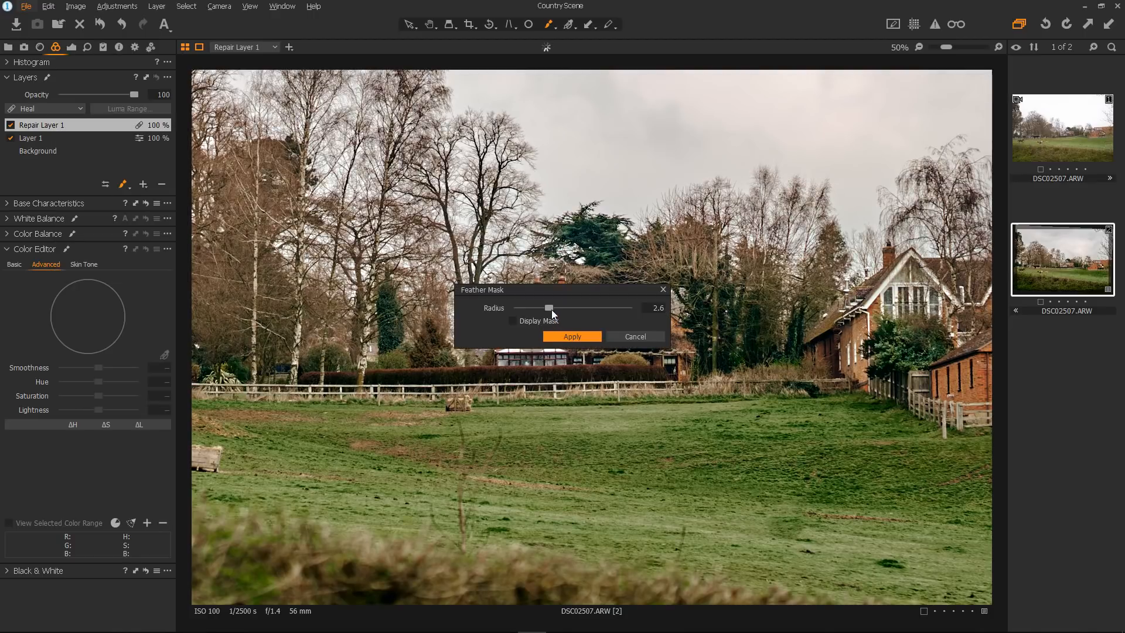
left_click_drag(551, 308, 557, 314)
left_click_drag(556, 309, 585, 314)
left_click_drag(603, 313, 610, 315)
left_click(589, 337)
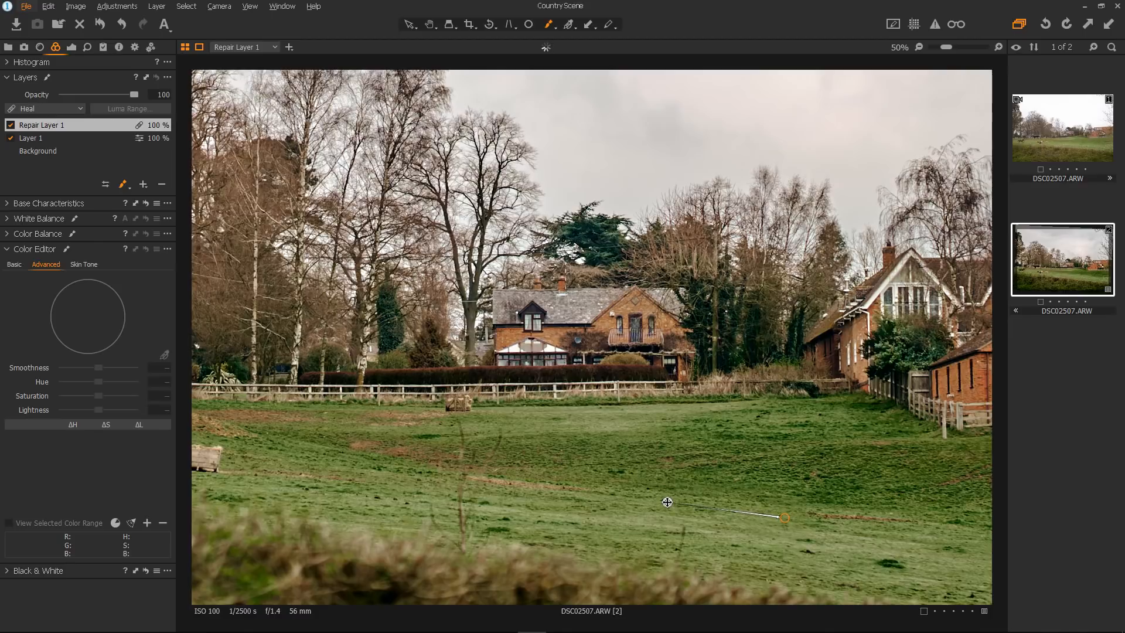
scroll(560, 332, "down", 3)
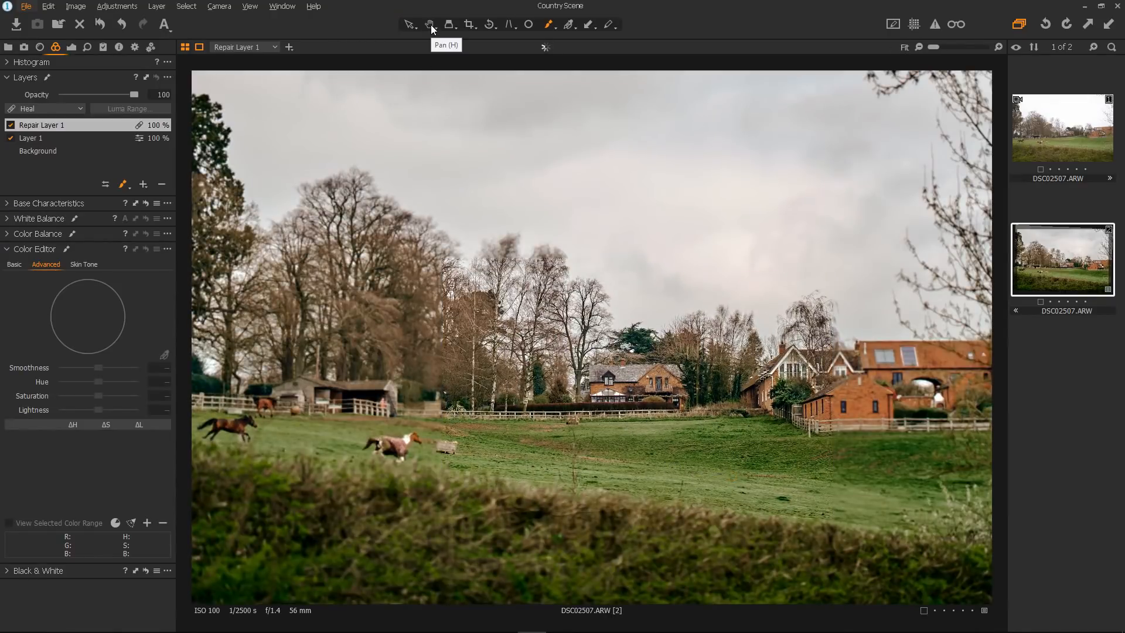
left_click(430, 25)
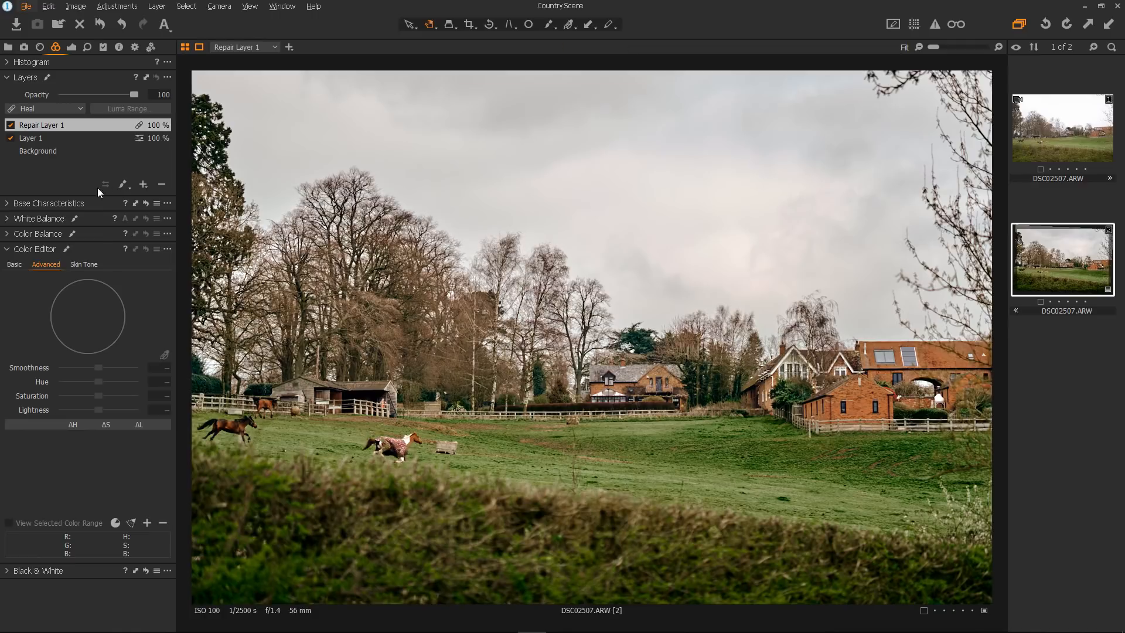
Add an empty adjustment layer and set up a soft mask brush with size 466 and hardness 0.
left_click(143, 185)
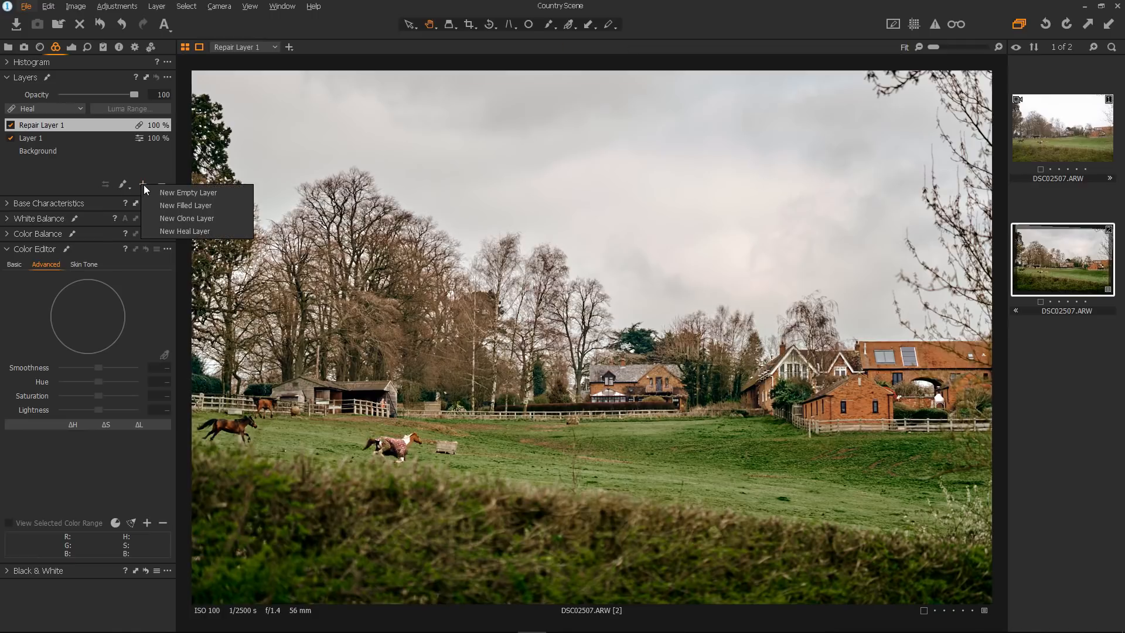
left_click(164, 198)
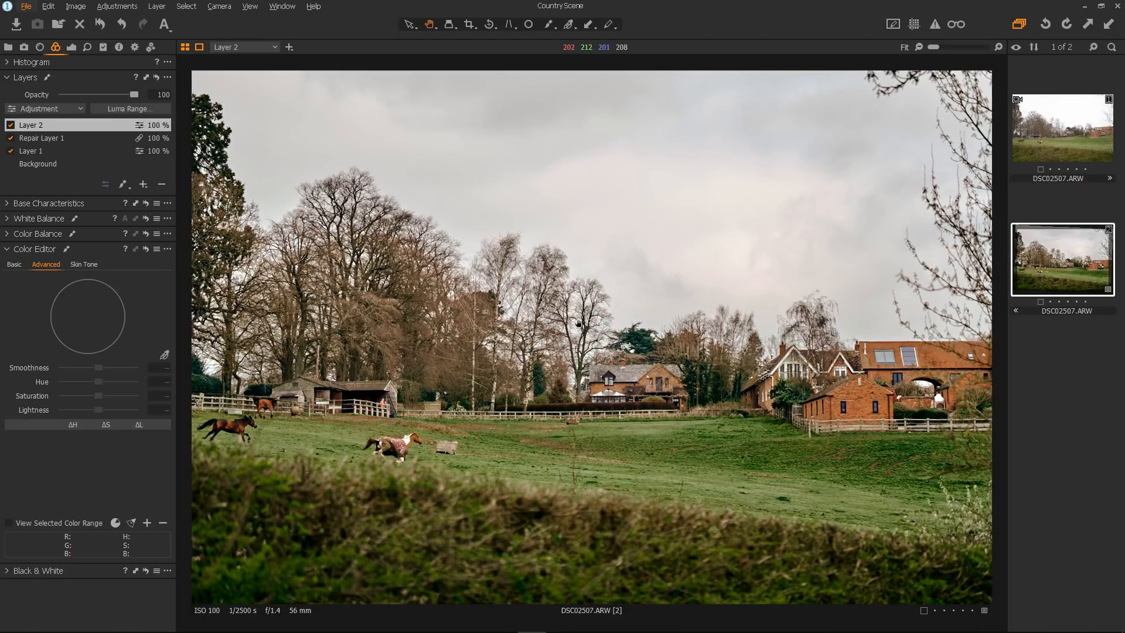
key("b")
right_click(578, 322)
left_click_drag(578, 323, 604, 323)
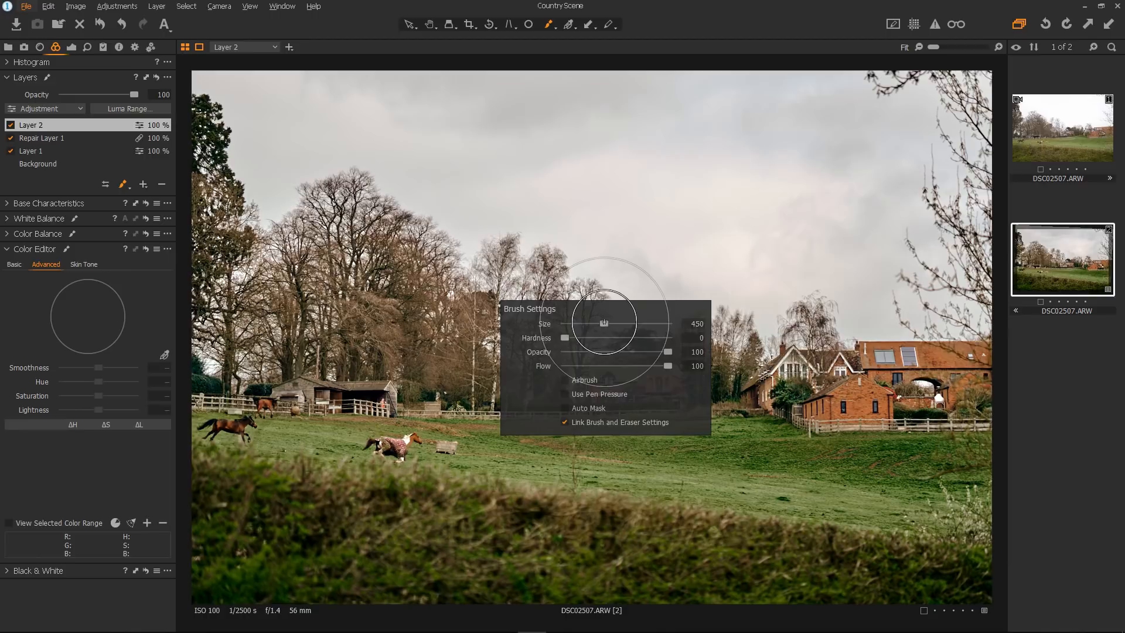
left_click_drag(604, 323, 604, 323)
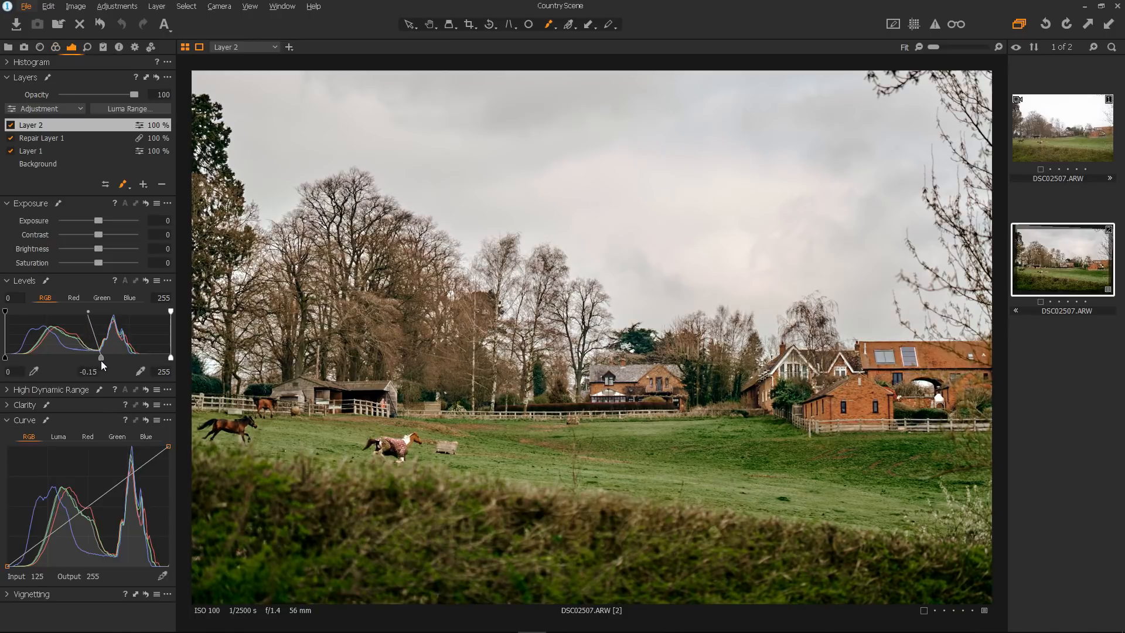
Set the new layer's Levels midtone to -0.19, brush its mask over the whole sky, and hide the mask overlay.
left_click_drag(101, 360, 103, 361)
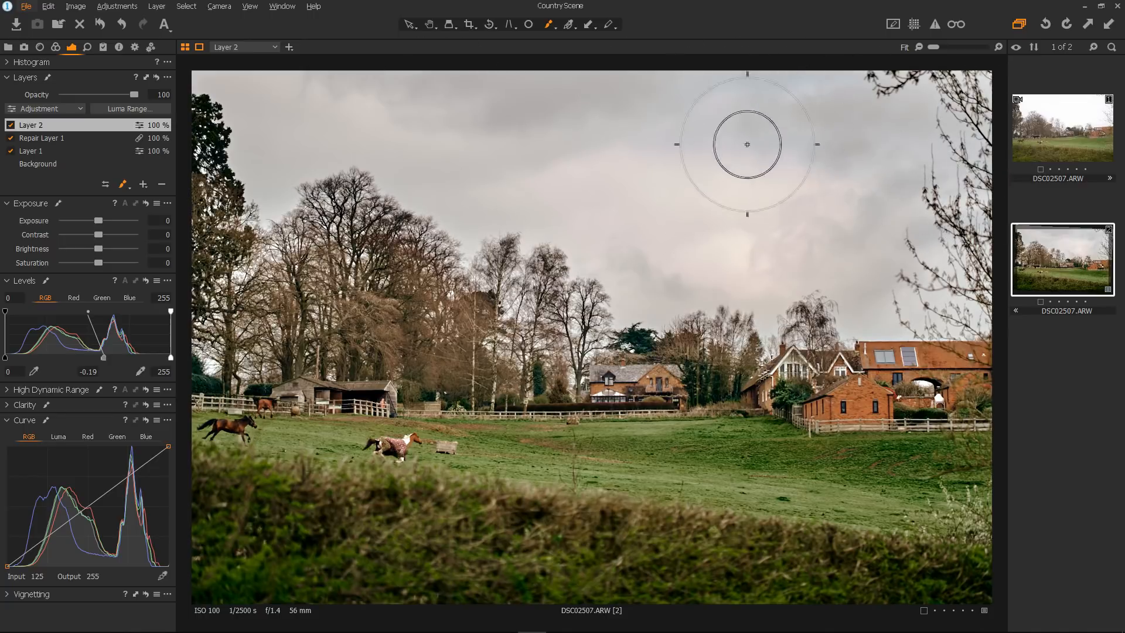
left_click(741, 161)
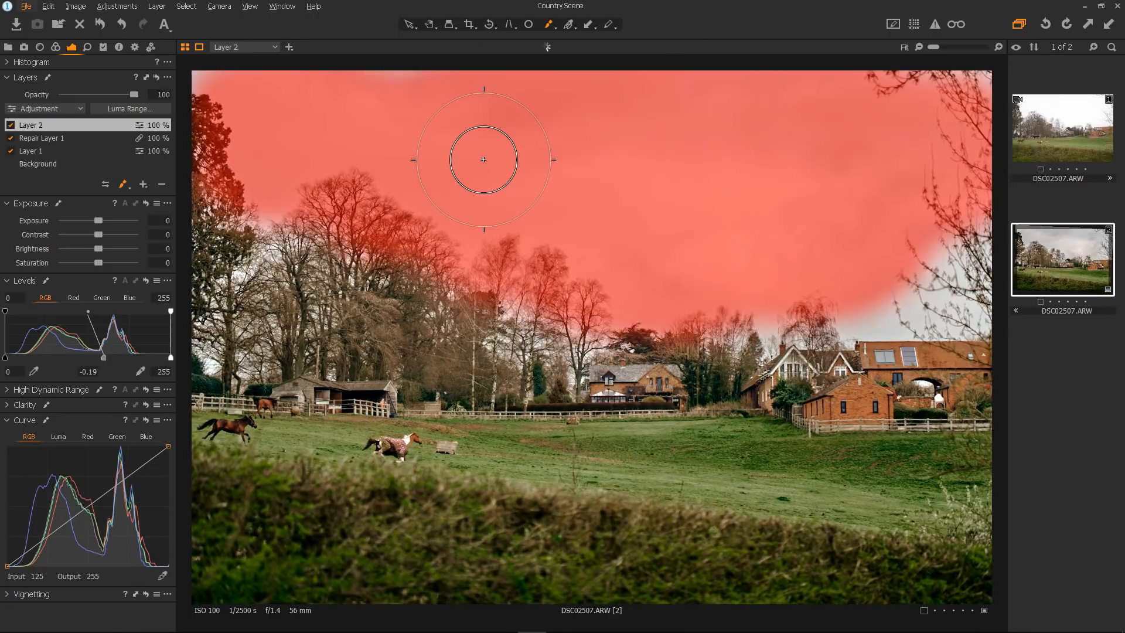
mouse_move(213, 163)
left_mouse_down()
mouse_move(381, 222)
mouse_move(392, 239)
mouse_move(461, 266)
mouse_move(518, 270)
mouse_move(484, 257)
mouse_move(593, 296)
mouse_move(565, 306)
mouse_move(606, 304)
mouse_move(573, 307)
mouse_move(695, 286)
mouse_move(747, 289)
mouse_move(759, 303)
mouse_move(815, 296)
mouse_move(867, 267)
mouse_move(938, 257)
mouse_move(907, 243)
left_mouse_up()
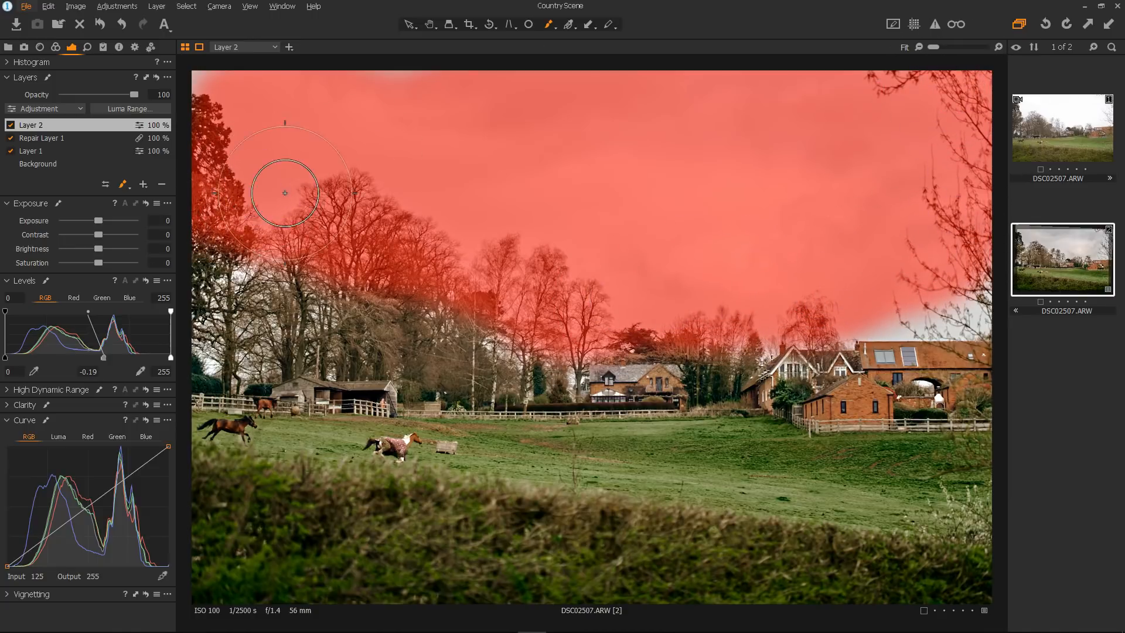
mouse_move(285, 193)
left_mouse_down()
mouse_move(222, 216)
mouse_move(274, 235)
mouse_move(223, 219)
mouse_move(216, 107)
mouse_move(422, 101)
mouse_move(216, 98)
left_mouse_up()
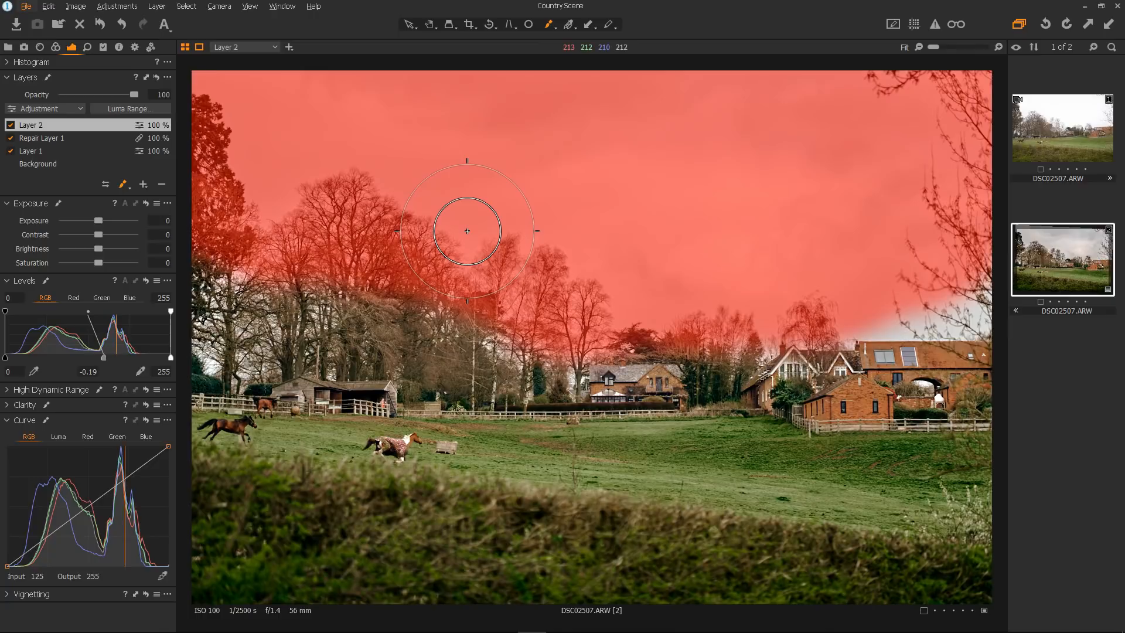
key("m")
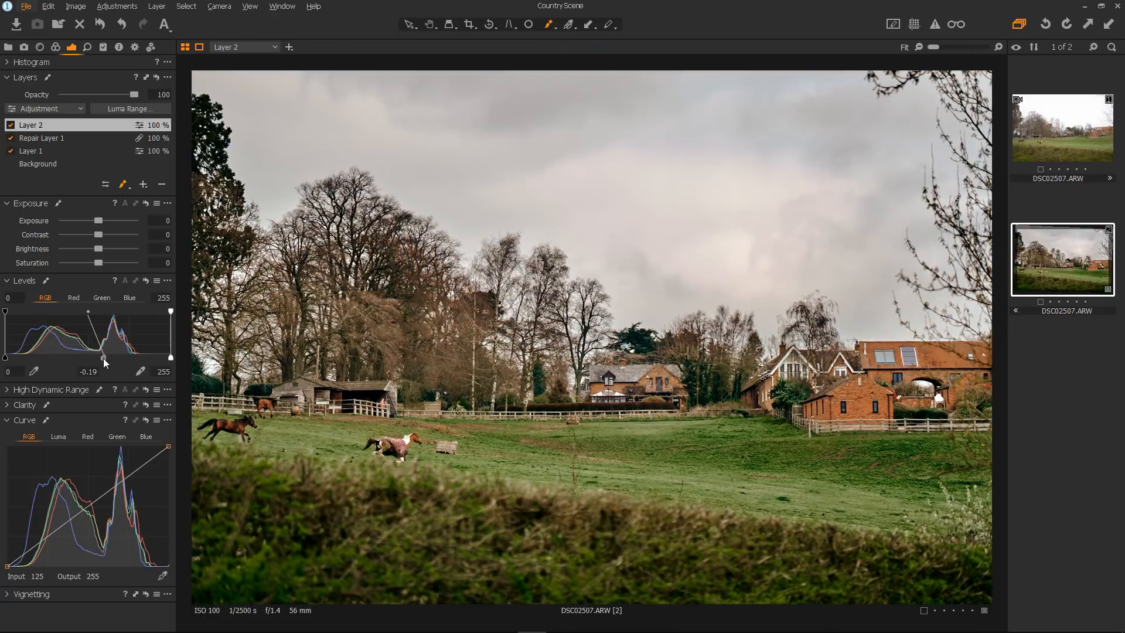
Set the sky layer's Levels midtone to -0.27 and white input point to 241, comparing with the layer off and on.
left_click_drag(104, 360, 111, 365)
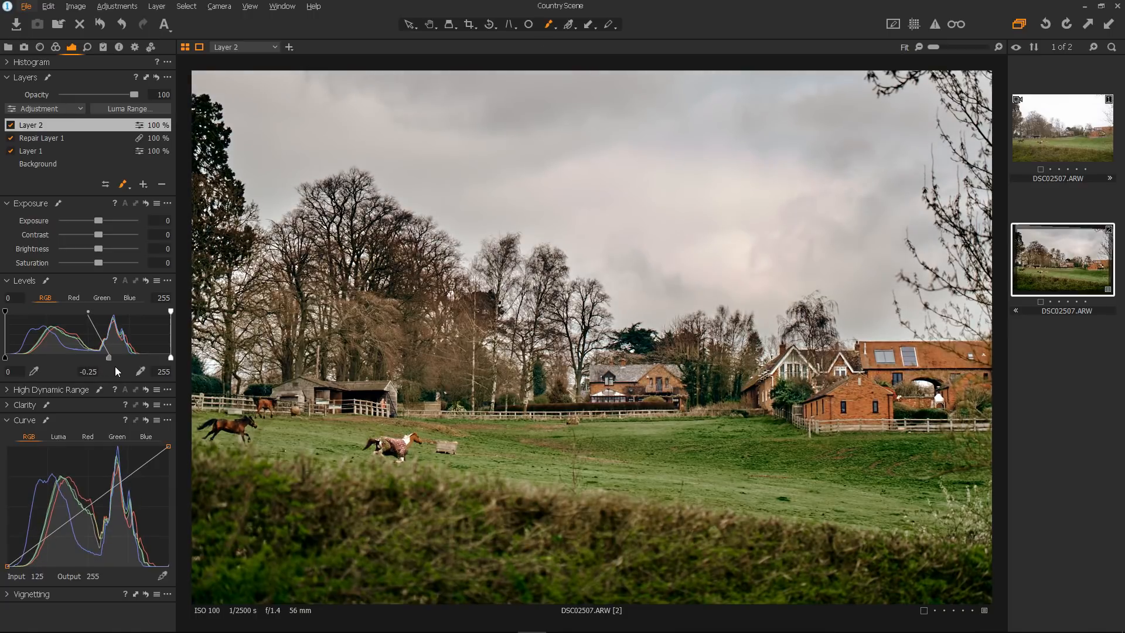
mouse_move(110, 358)
left_mouse_down()
mouse_move(97, 359)
mouse_move(113, 360)
left_mouse_up()
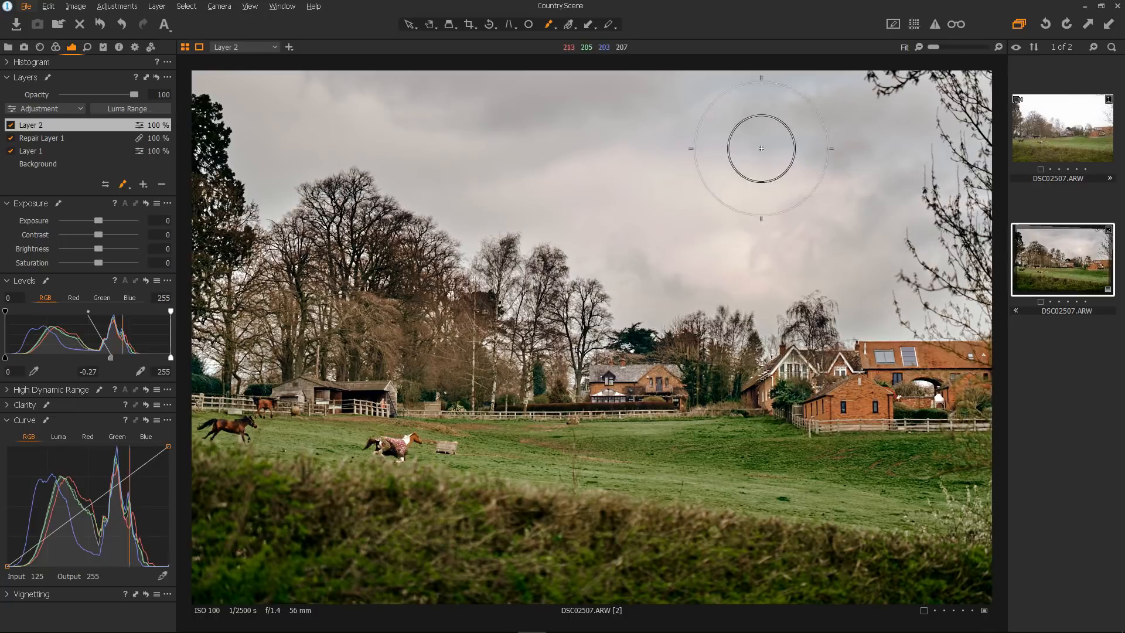
left_click(10, 125)
left_click(10, 125)
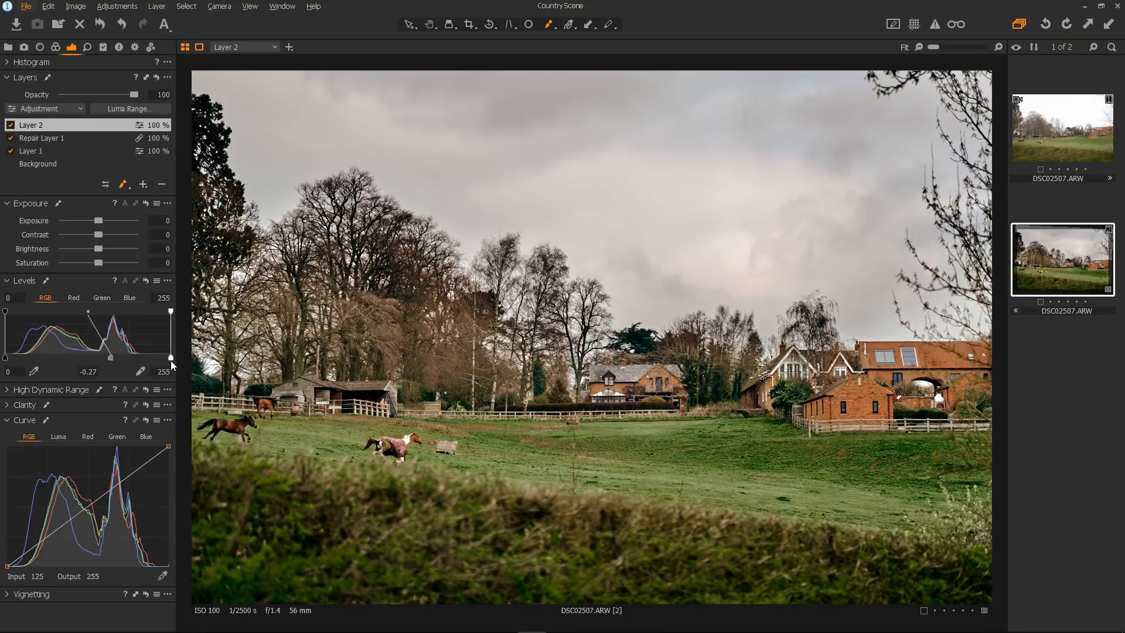
left_click_drag(170, 358, 161, 360)
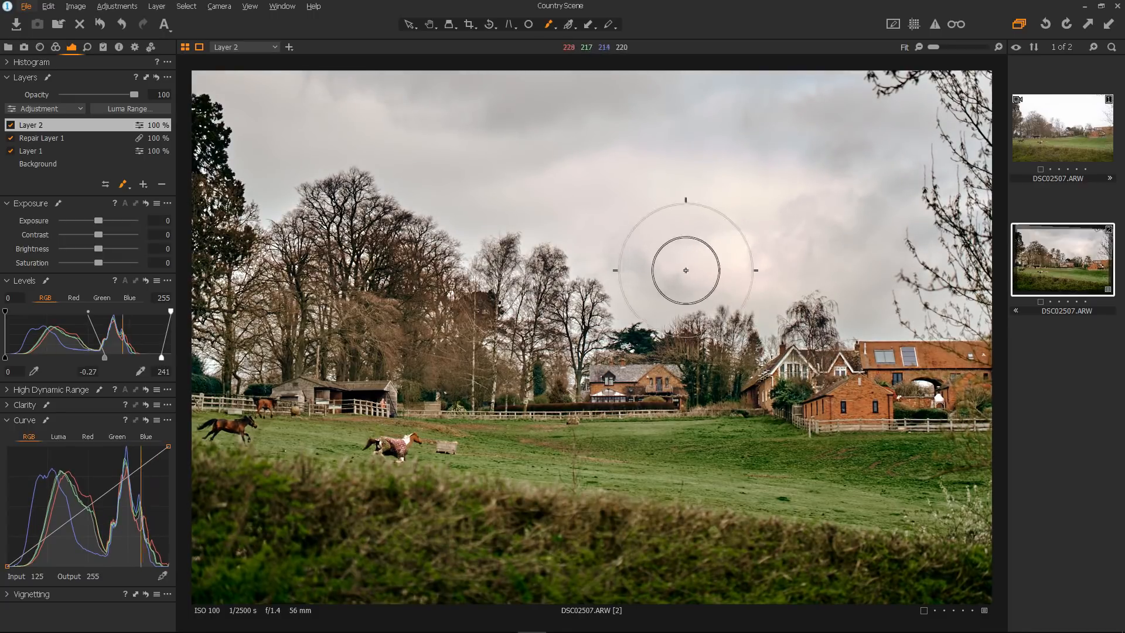
left_click(11, 126)
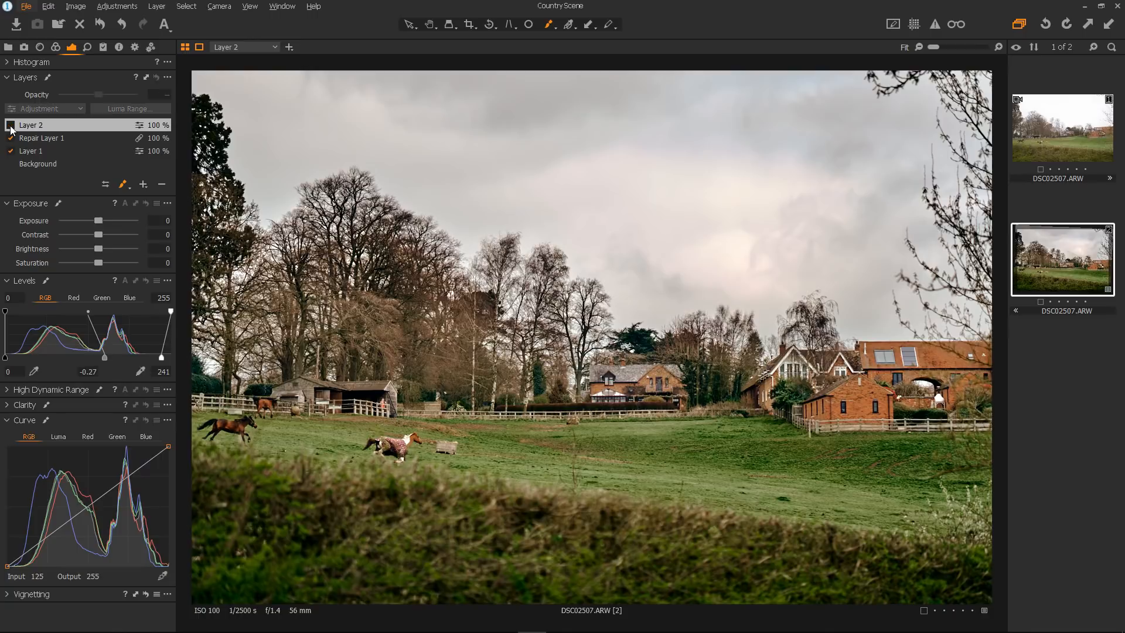
left_click(11, 126)
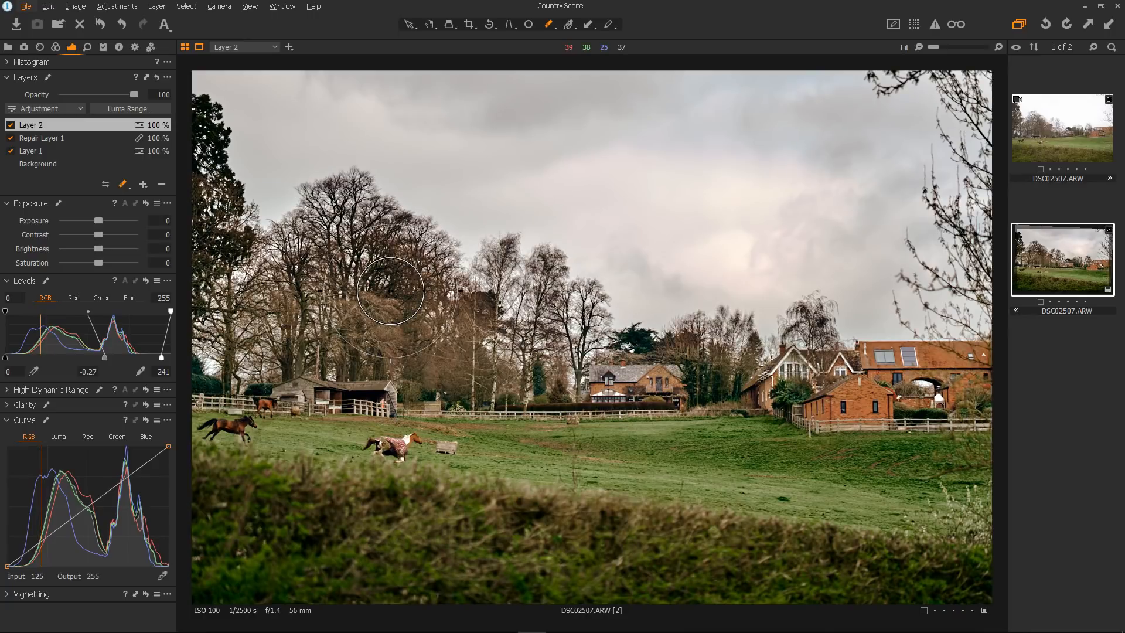
Lower the eraser's opacity, partially erase the sky mask over the trees, and compare with the layer off and on.
right_click(403, 319)
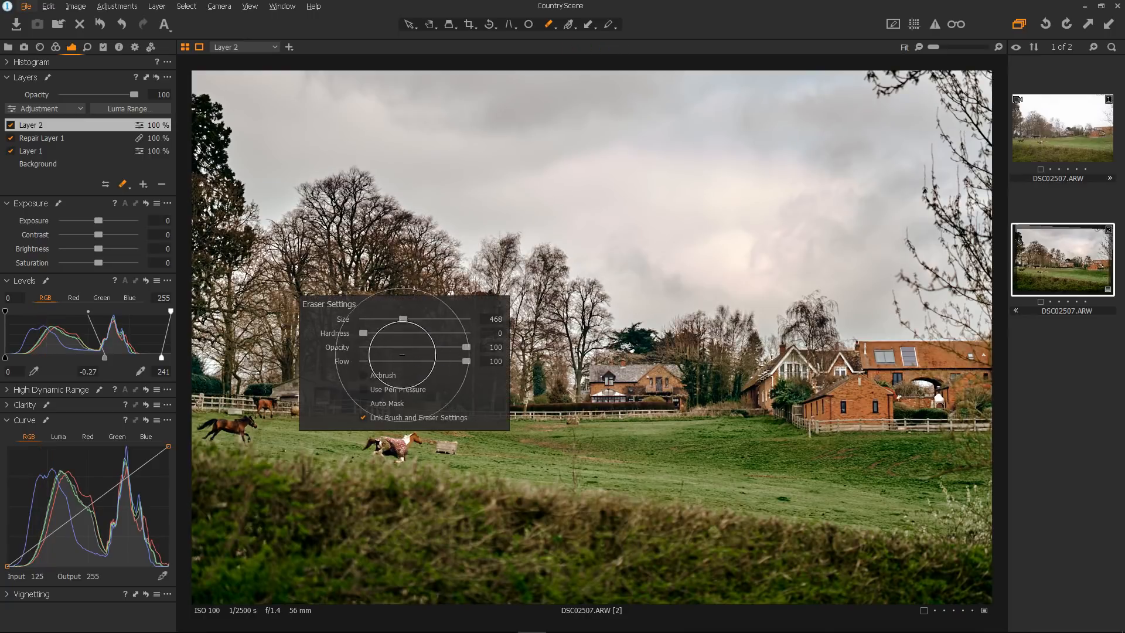
left_click_drag(466, 347, 404, 347)
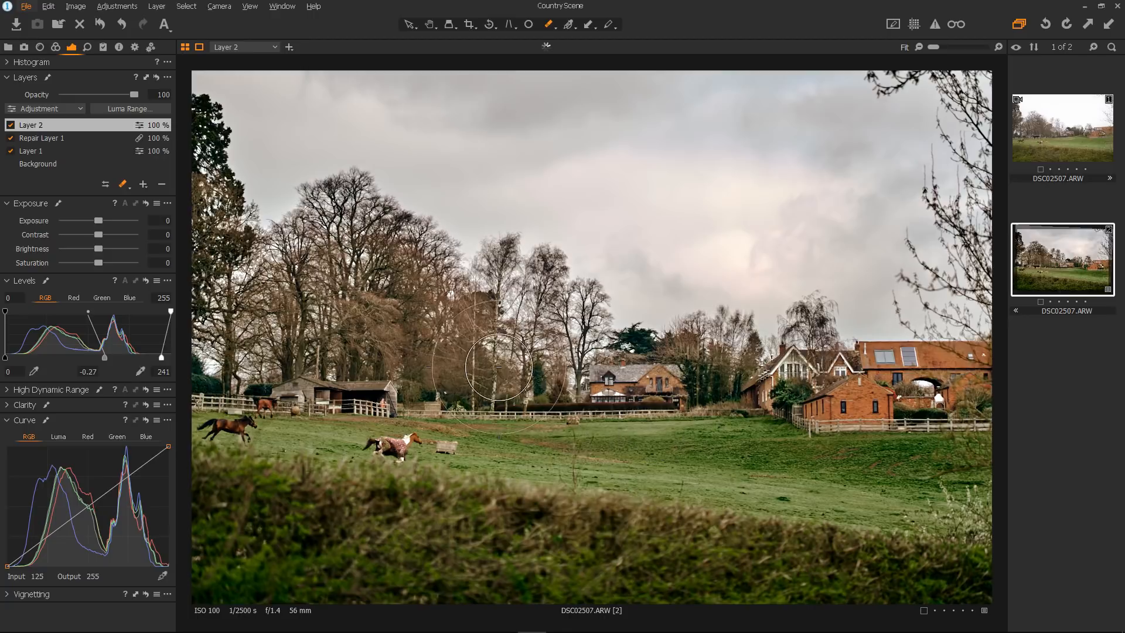
left_click(10, 127)
left_click(10, 125)
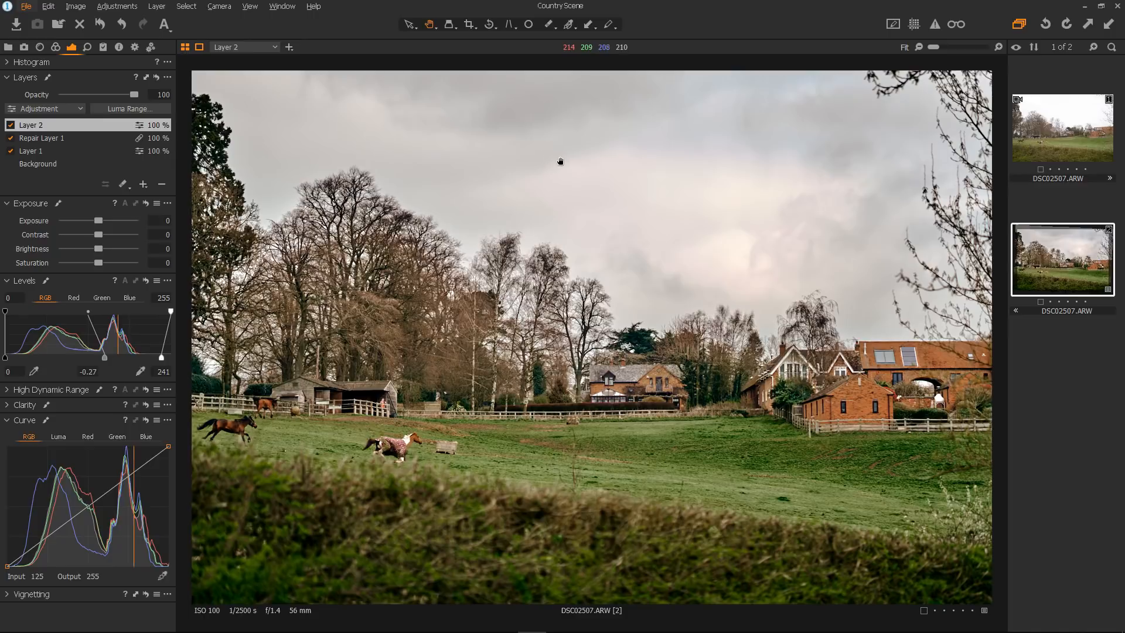
Add a layer with a vertical linear gradient mask fading down the sky and set its Levels midtone to -0.65.
left_click(144, 185)
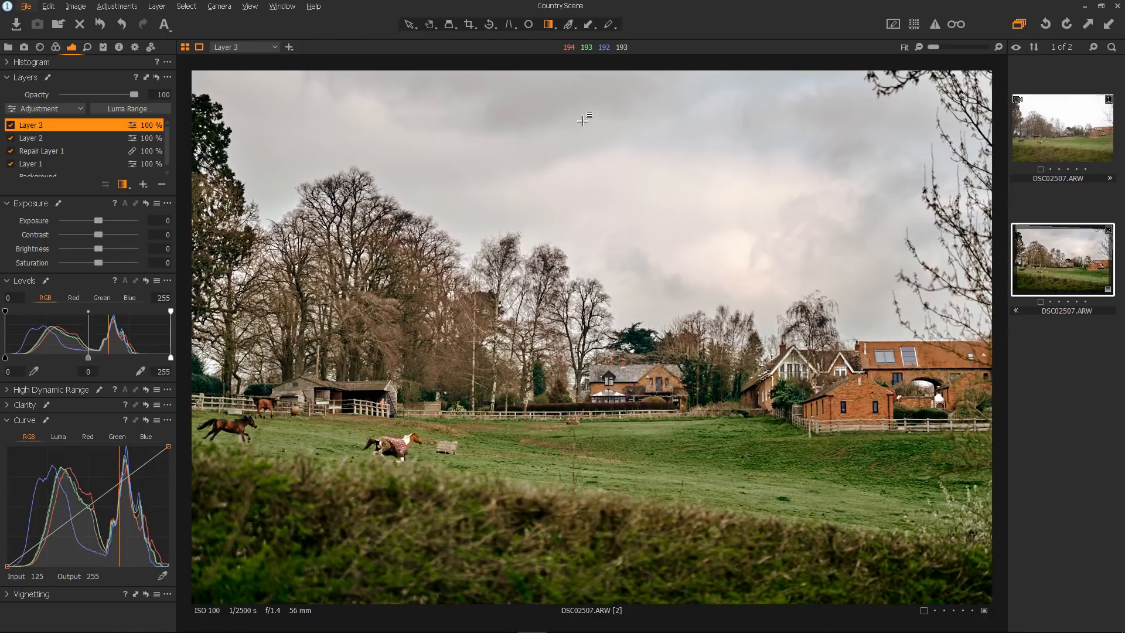
left_click_drag(583, 120, 583, 311)
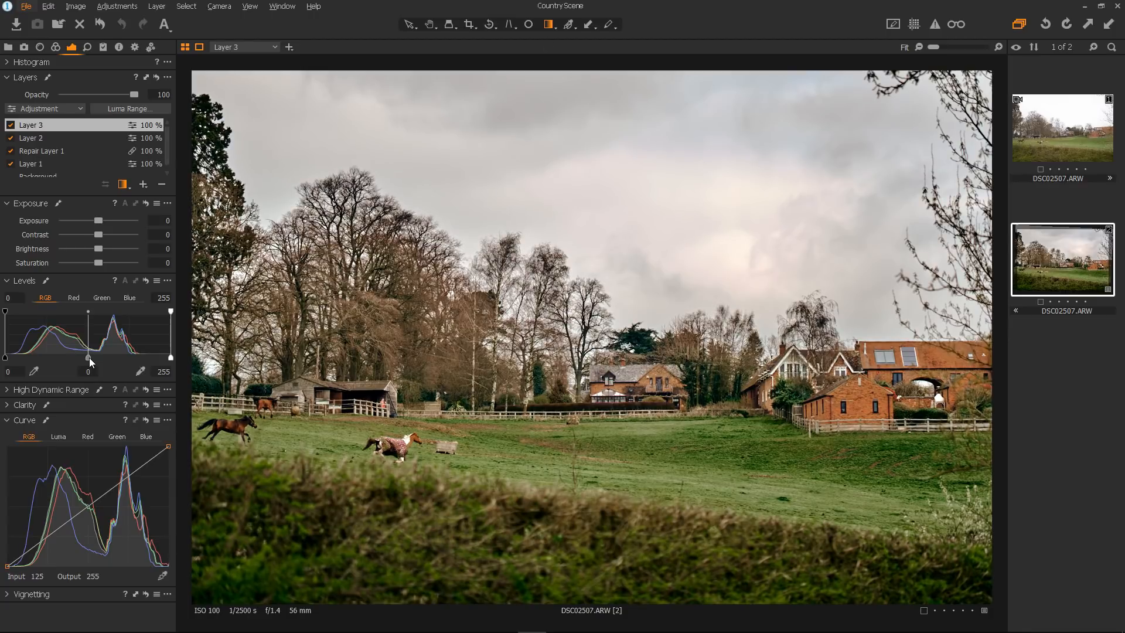
left_click_drag(89, 357, 143, 359)
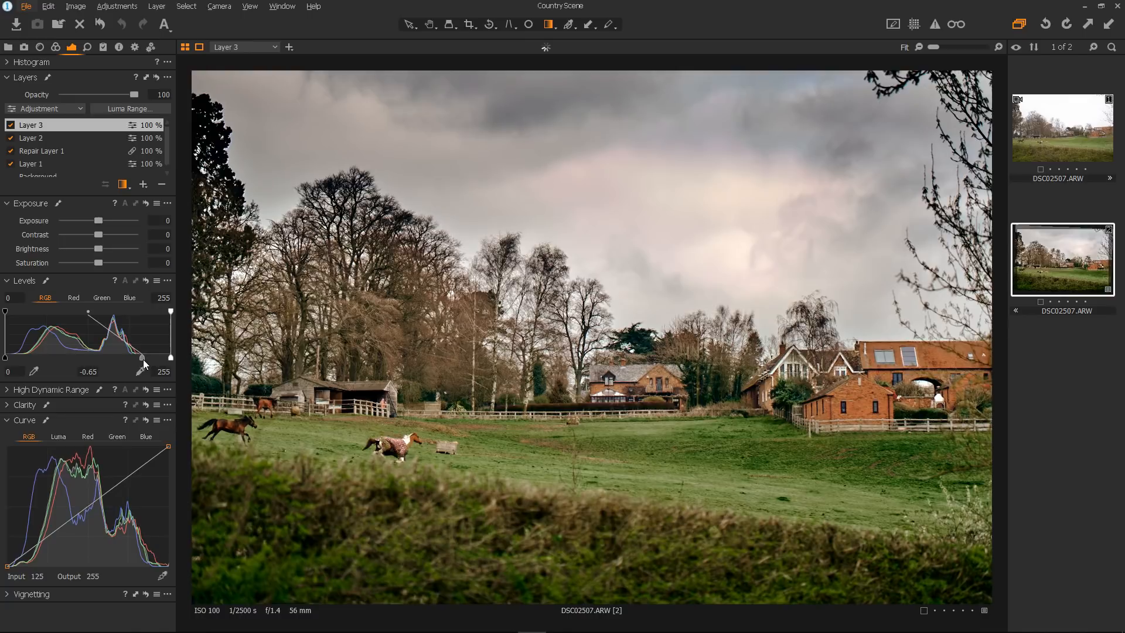
Erase the top layer's gradient mask over the tall trees so the sky darkening spares them.
key("g")
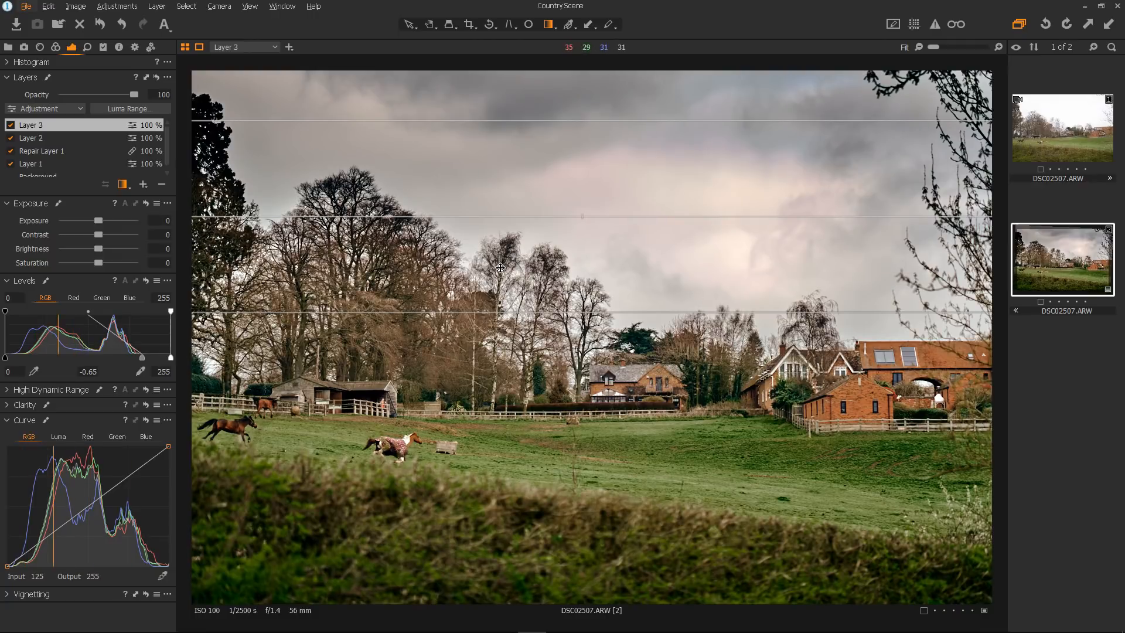
key("b")
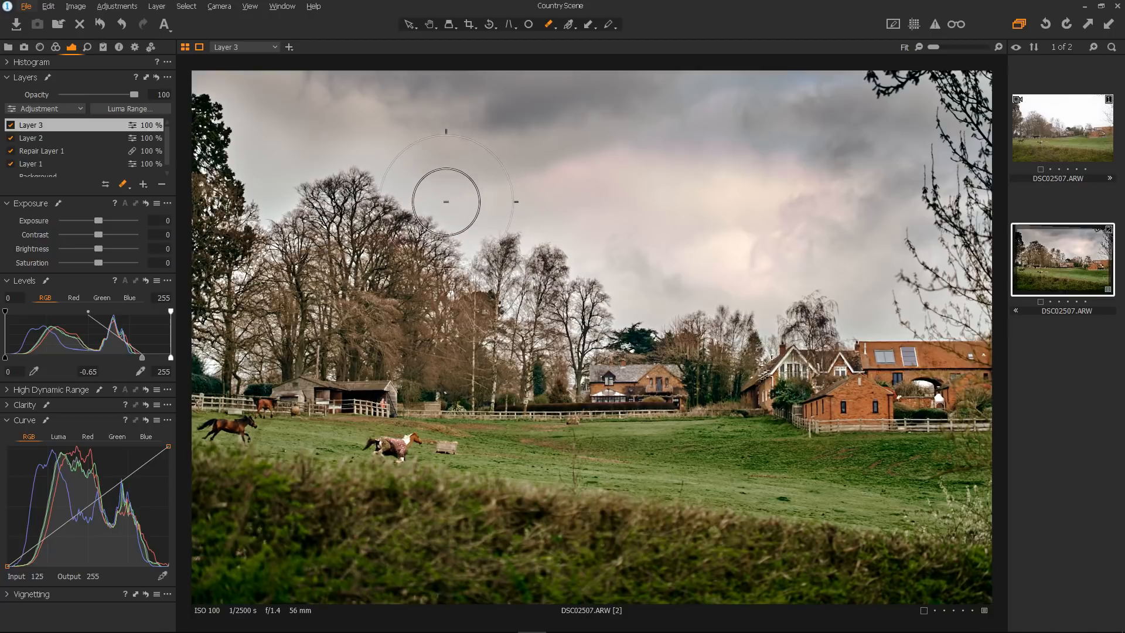
mouse_move(348, 186)
left_mouse_down()
mouse_move(329, 229)
mouse_move(369, 298)
mouse_move(609, 356)
mouse_move(343, 301)
left_mouse_up()
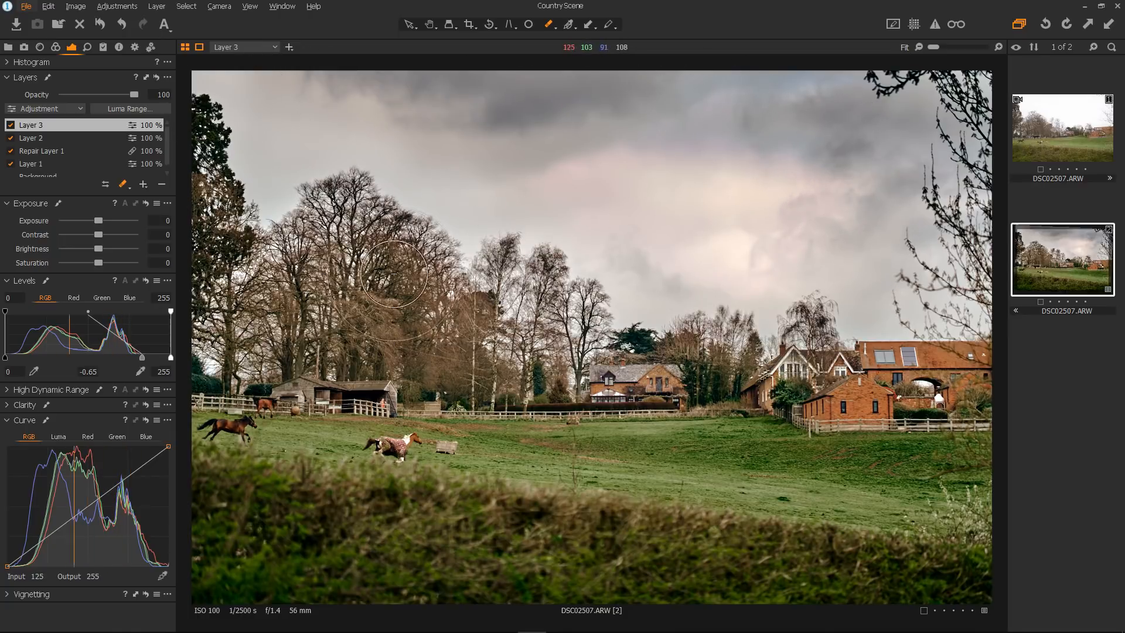
Set the gradient sky layer's Natural clarity to 54 and its saturation to -66.
left_click(7, 405)
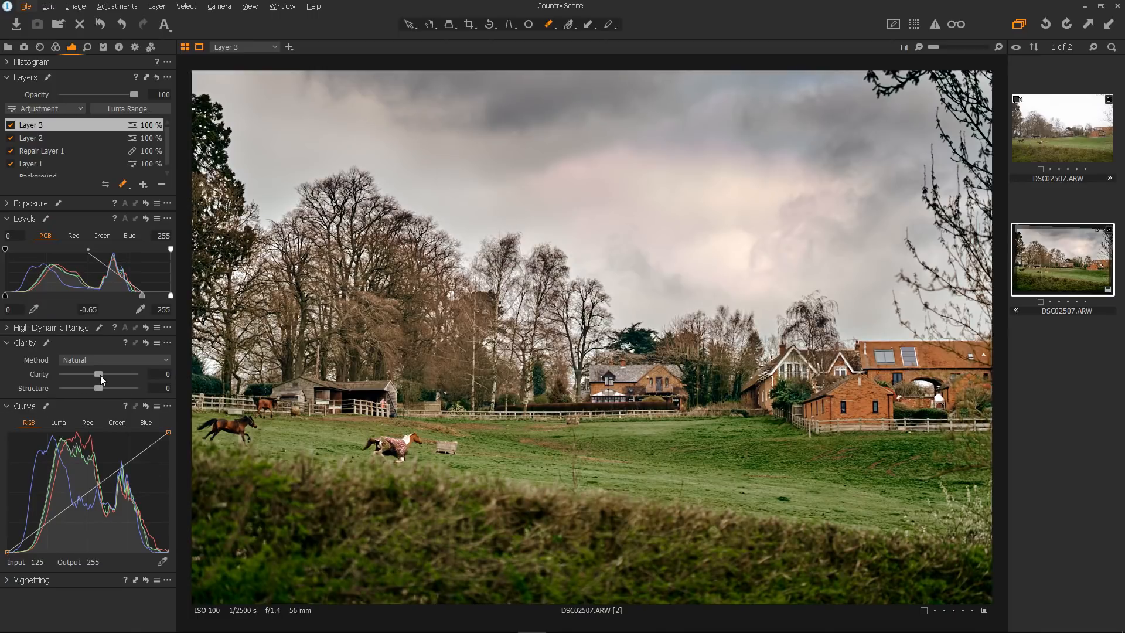
mouse_move(100, 373)
left_mouse_down()
mouse_move(132, 382)
mouse_move(110, 381)
mouse_move(120, 382)
left_mouse_up()
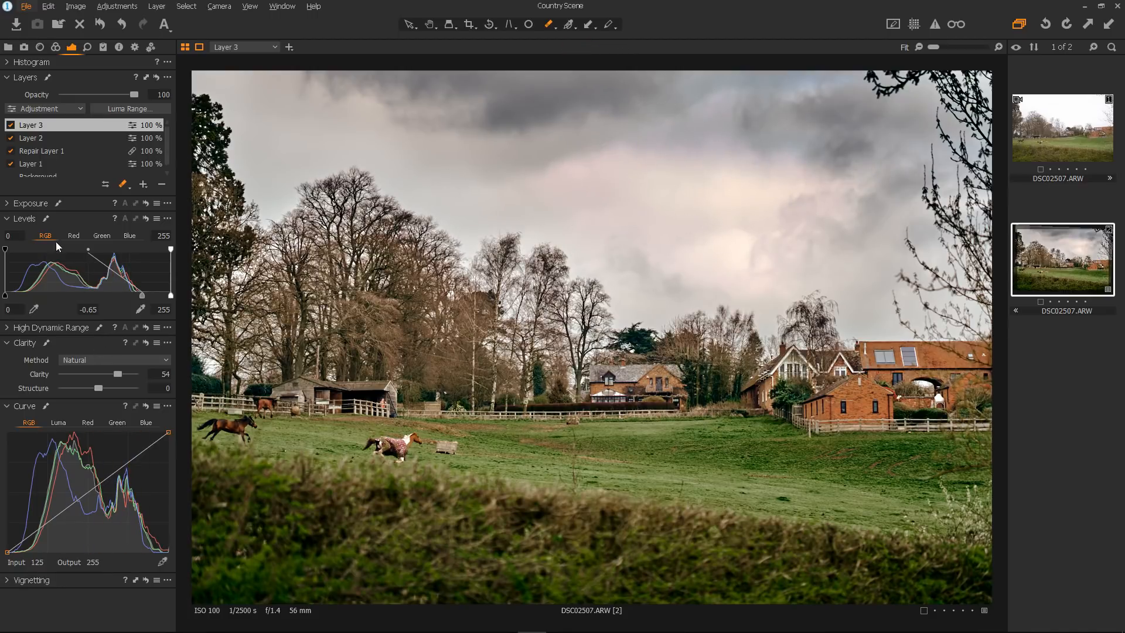
left_click(30, 205)
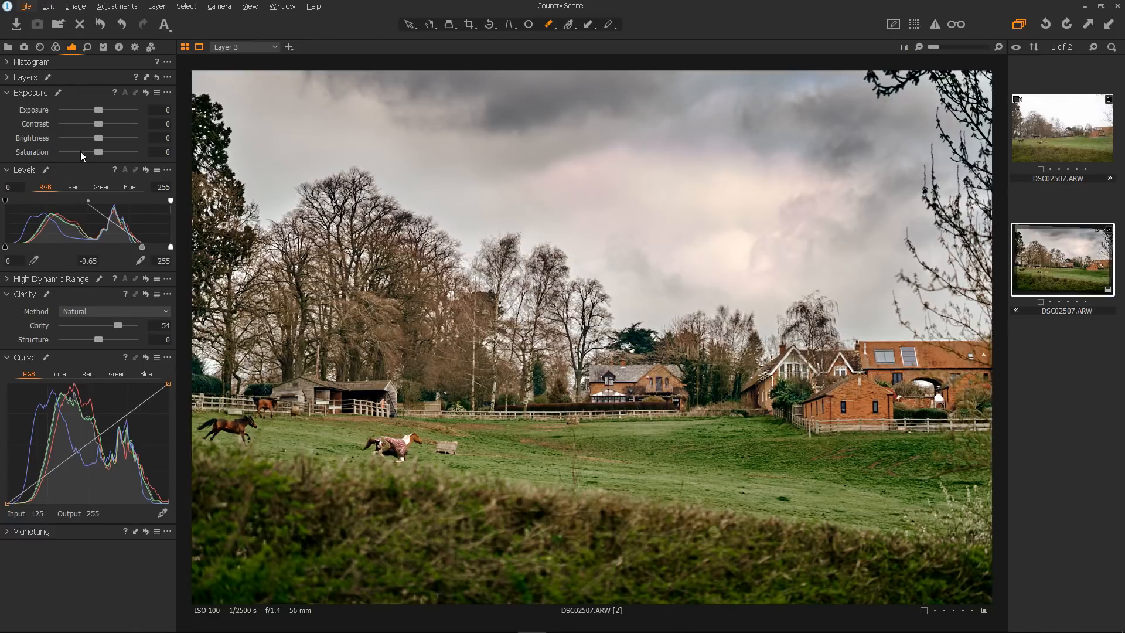
left_click_drag(97, 153, 75, 151)
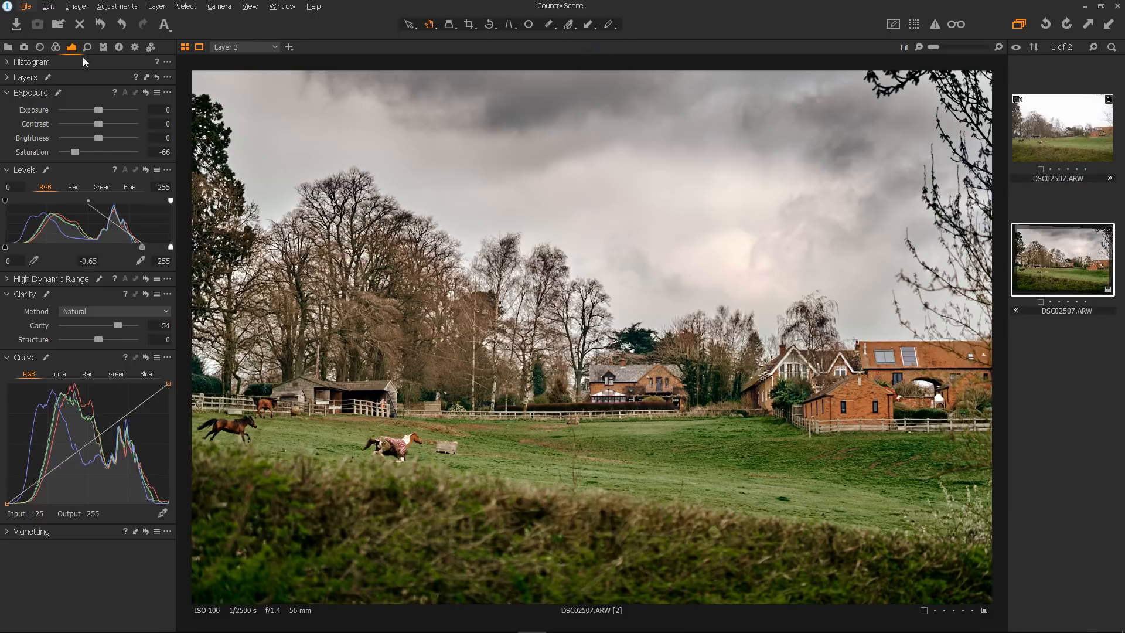
Add an Elliptic on Crop vignette of -0.33 and set the gradient sky layer's brightness to 5.
left_click(8, 531)
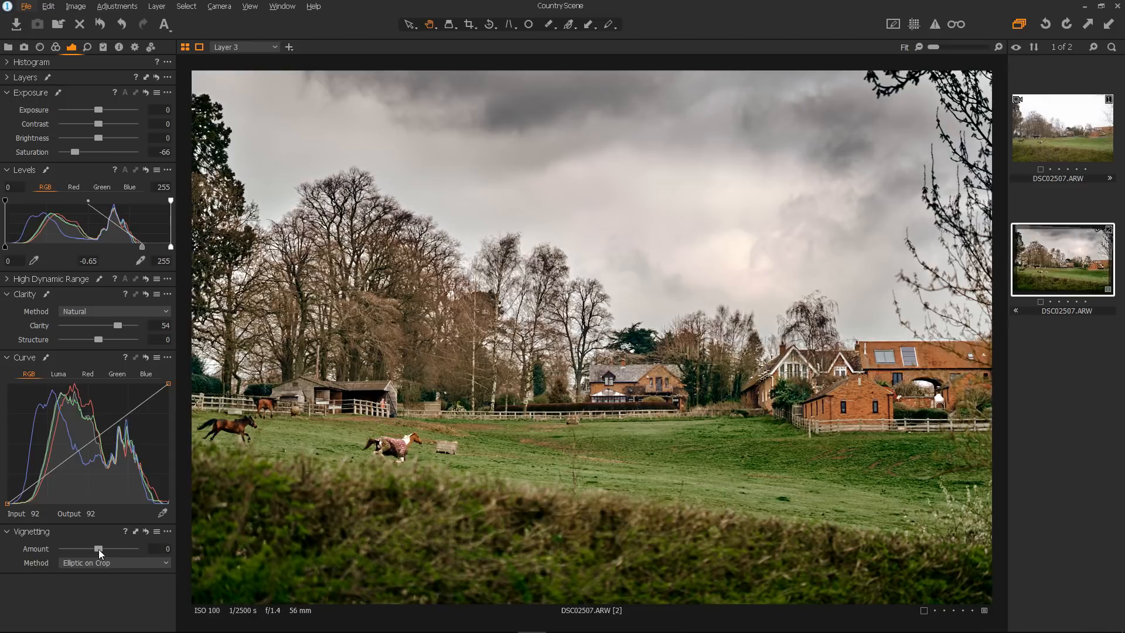
left_click_drag(99, 549, 96, 551)
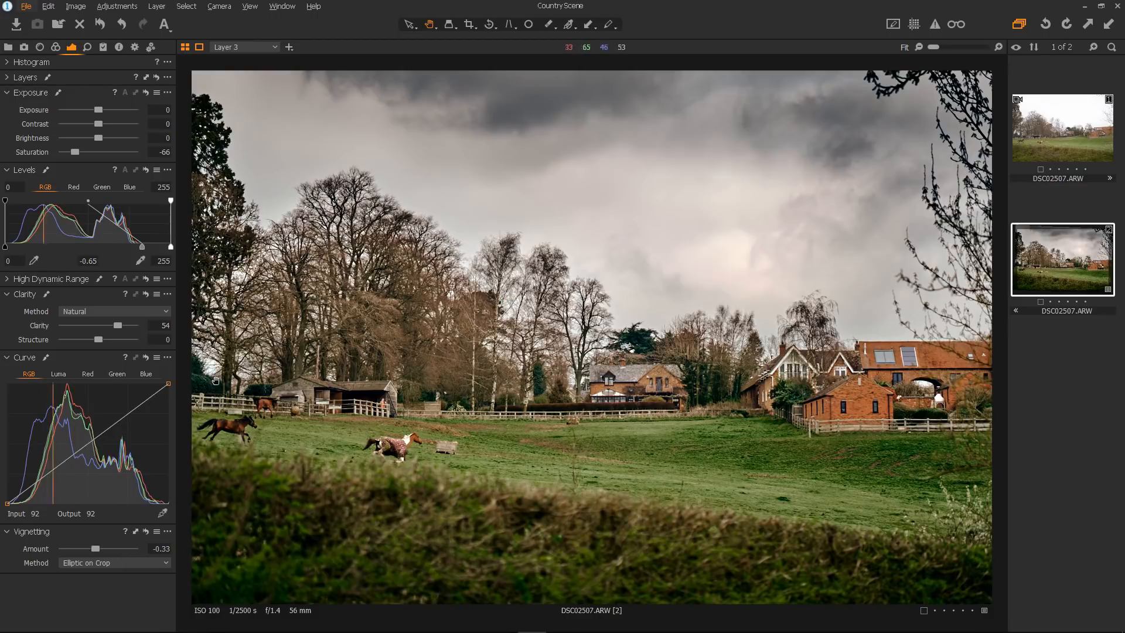
left_click(99, 138)
left_click_drag(99, 139, 103, 139)
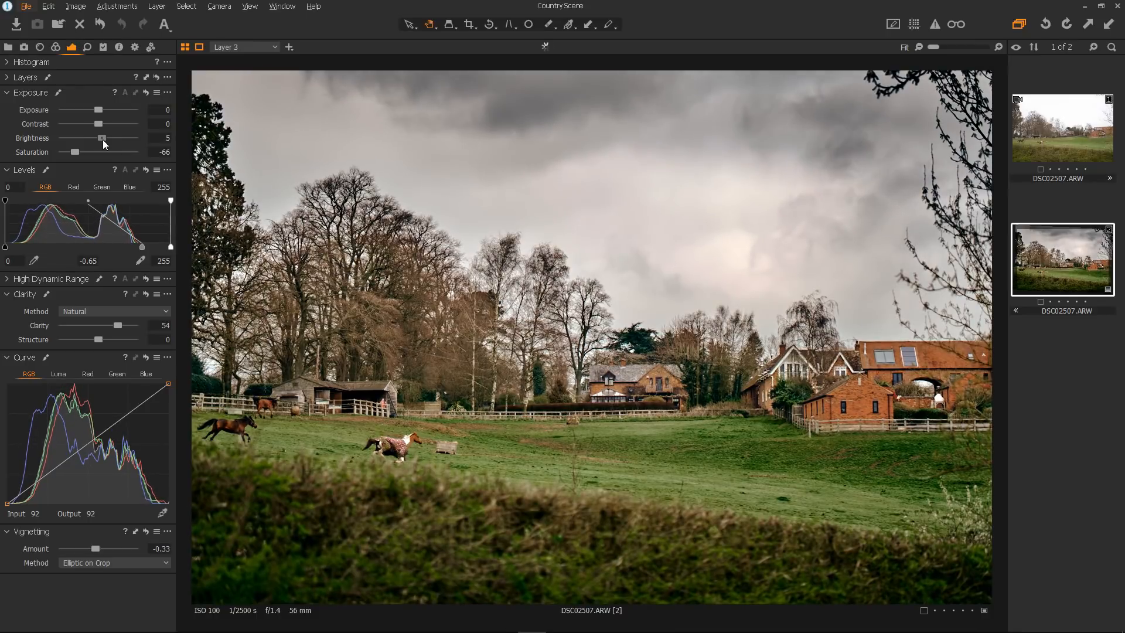